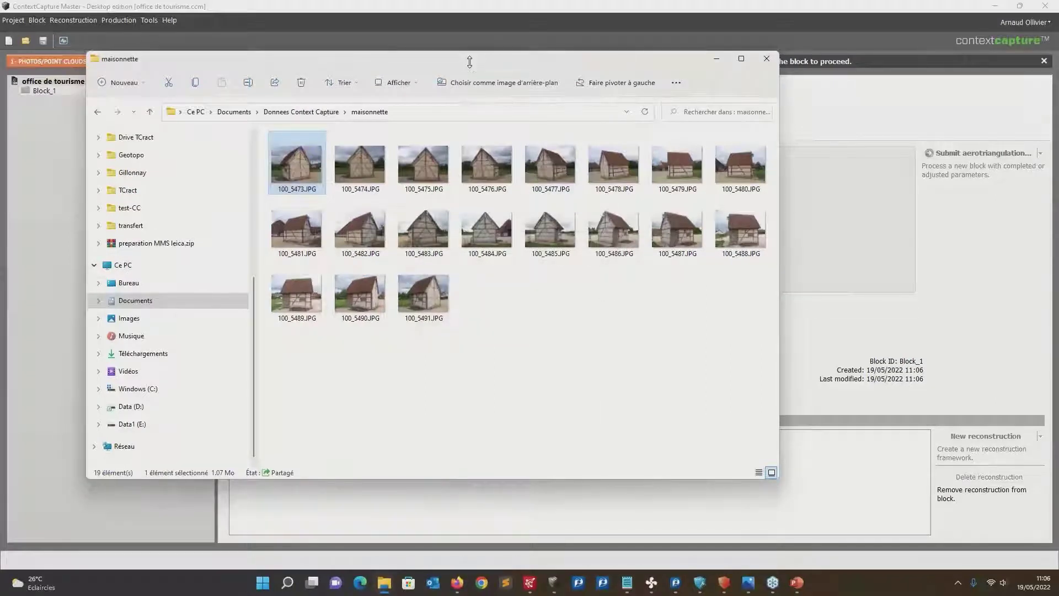
Add all the JPG photos from the maisonnette folder to Block_1 as a photogroup
click(89, 72)
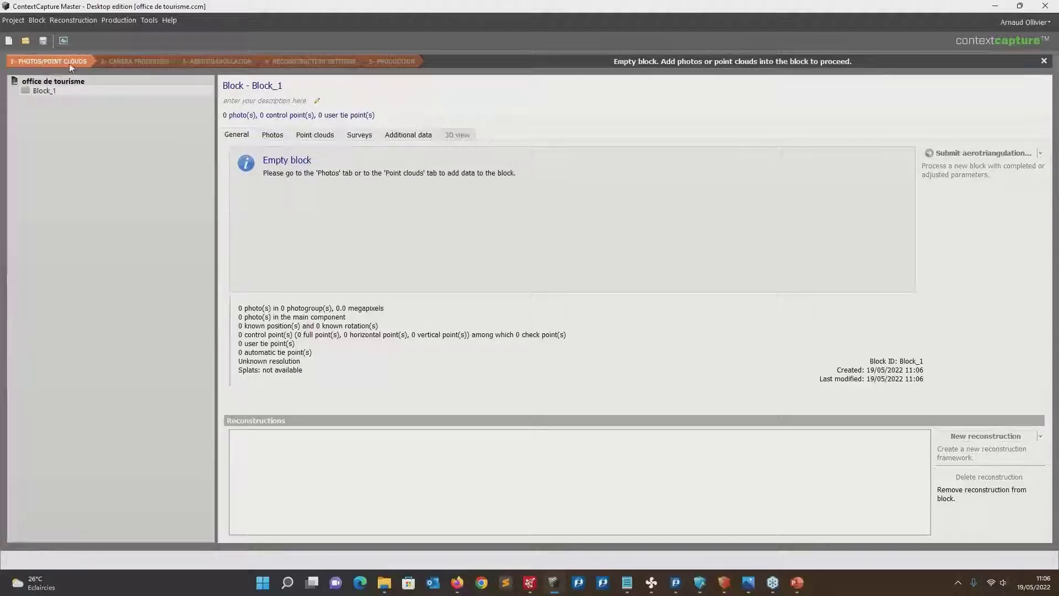
click(274, 135)
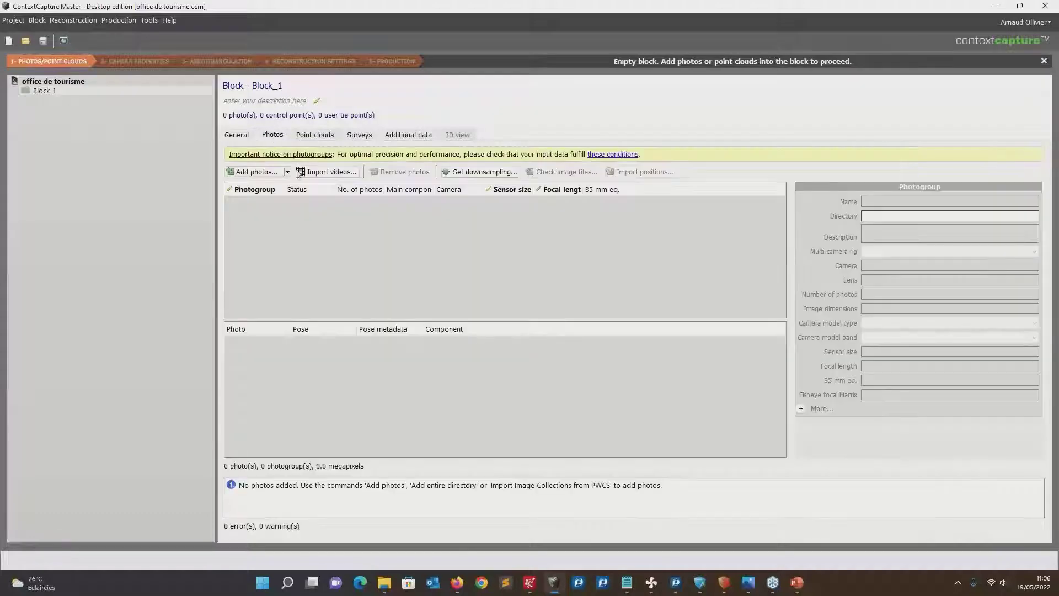
mouse_move(385, 582)
click(330, 527)
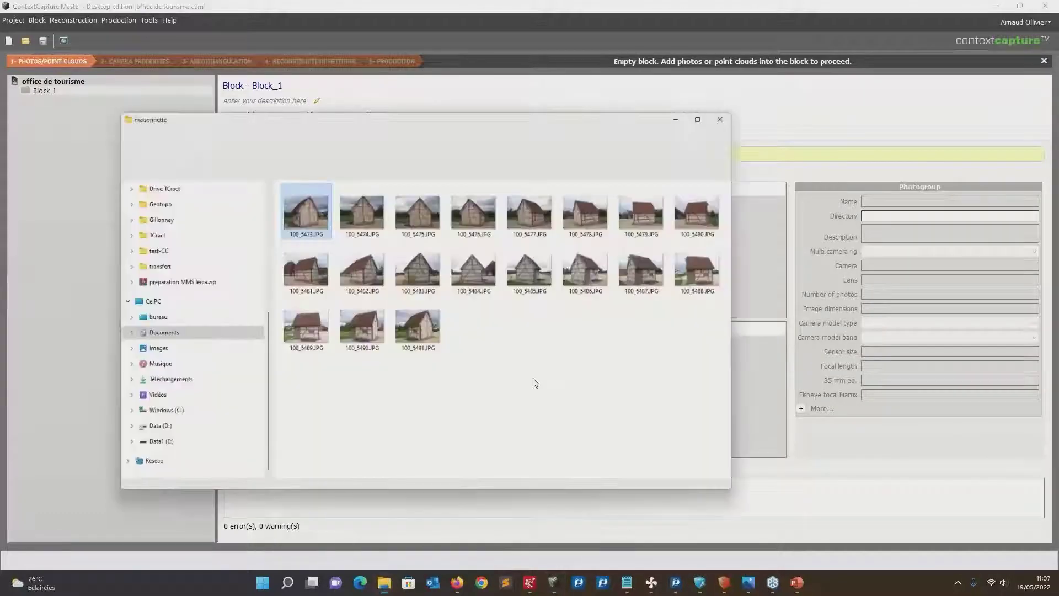
drag(747, 399, 262, 132)
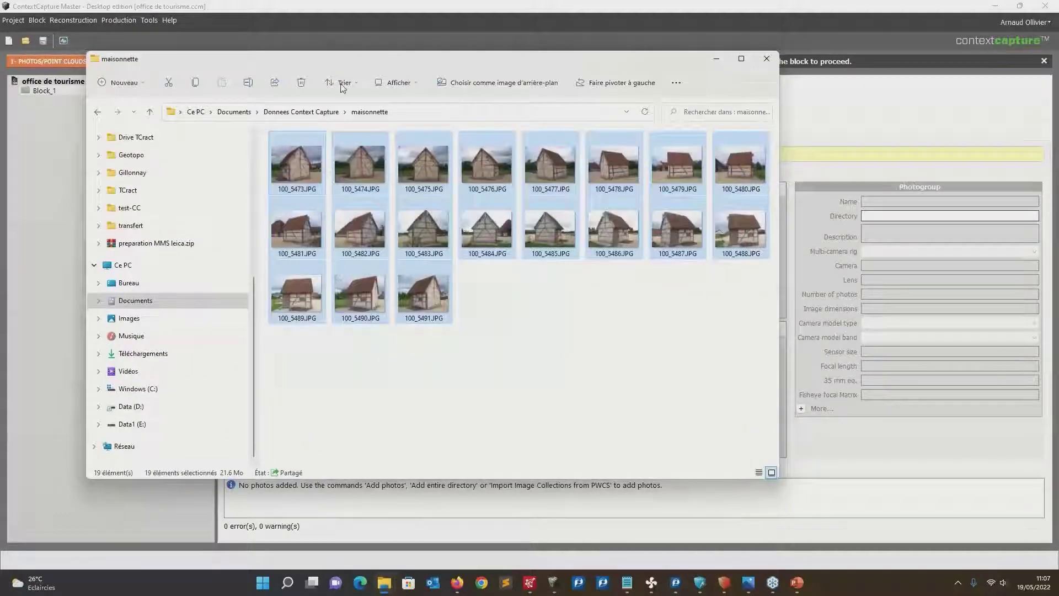
drag(258, 63, 336, 250)
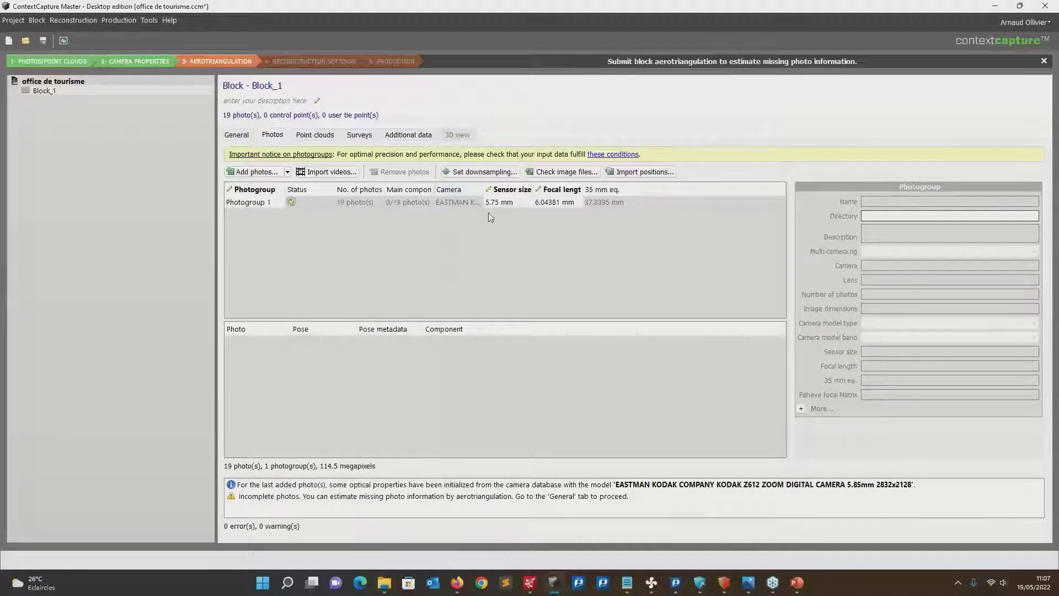
Browse the camera database for Photogroup 1 with the filter set to None, and close it without choosing a model
drag(484, 190, 494, 228)
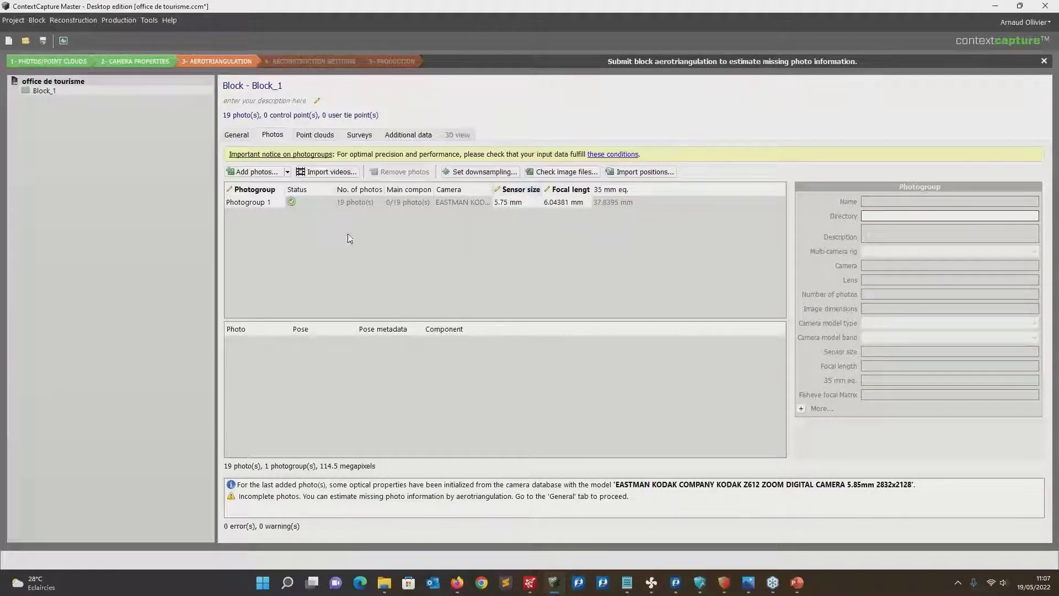
click(345, 204)
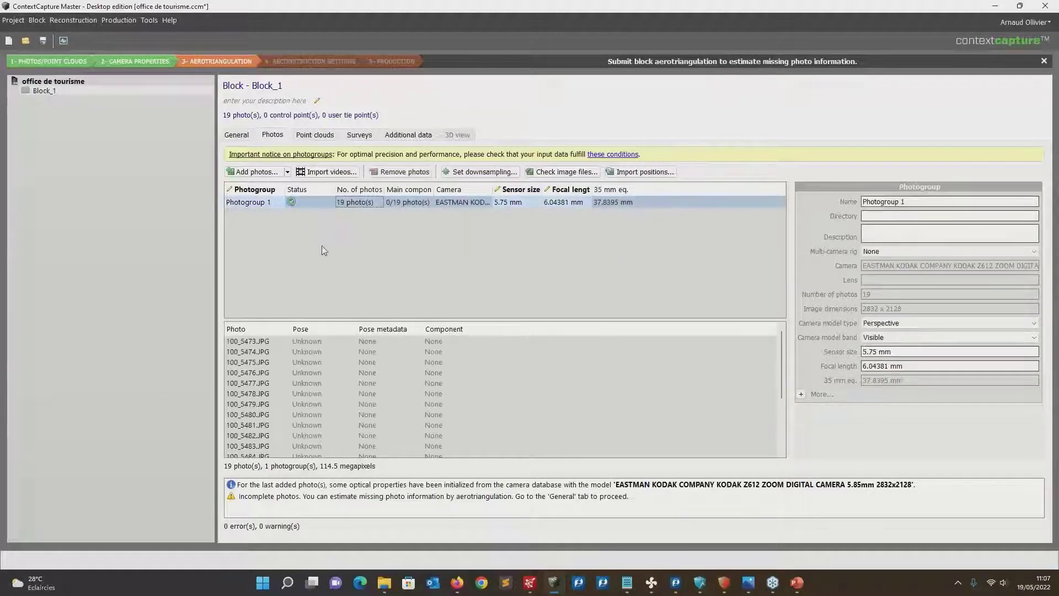
right_click(273, 203)
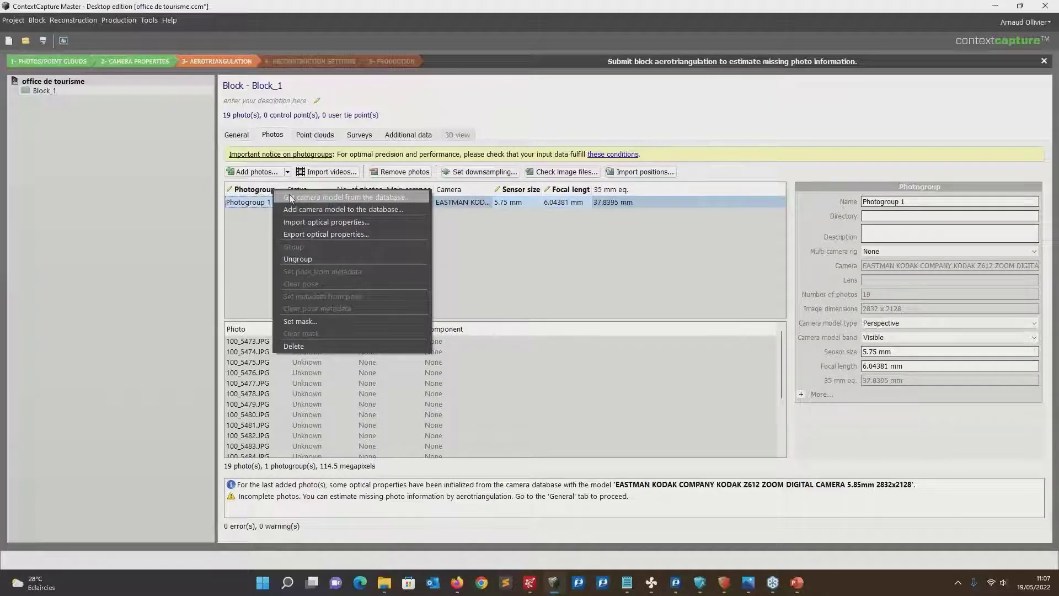
click(291, 198)
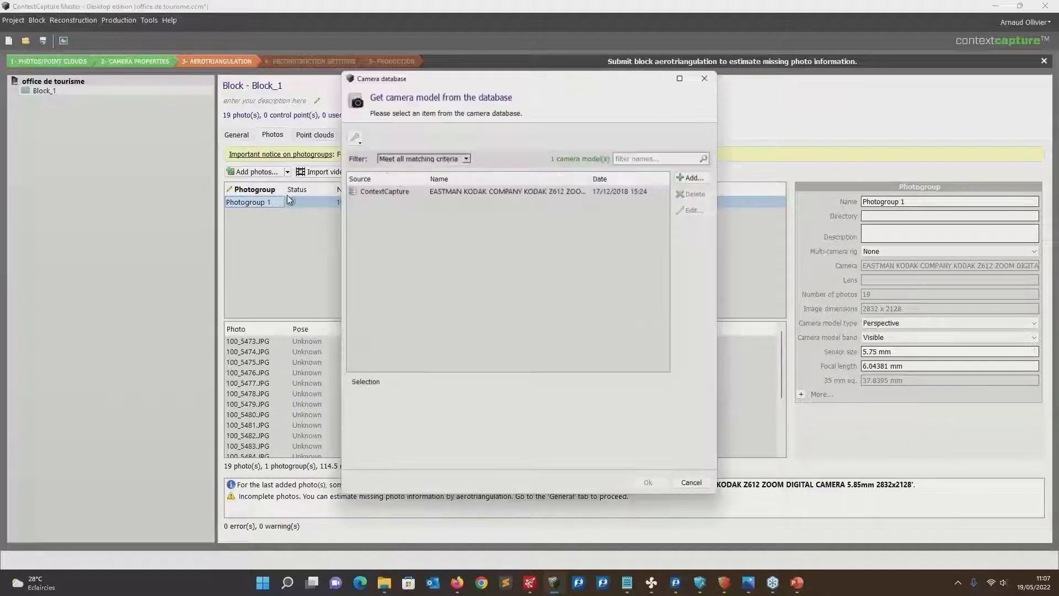
click(454, 157)
click(419, 164)
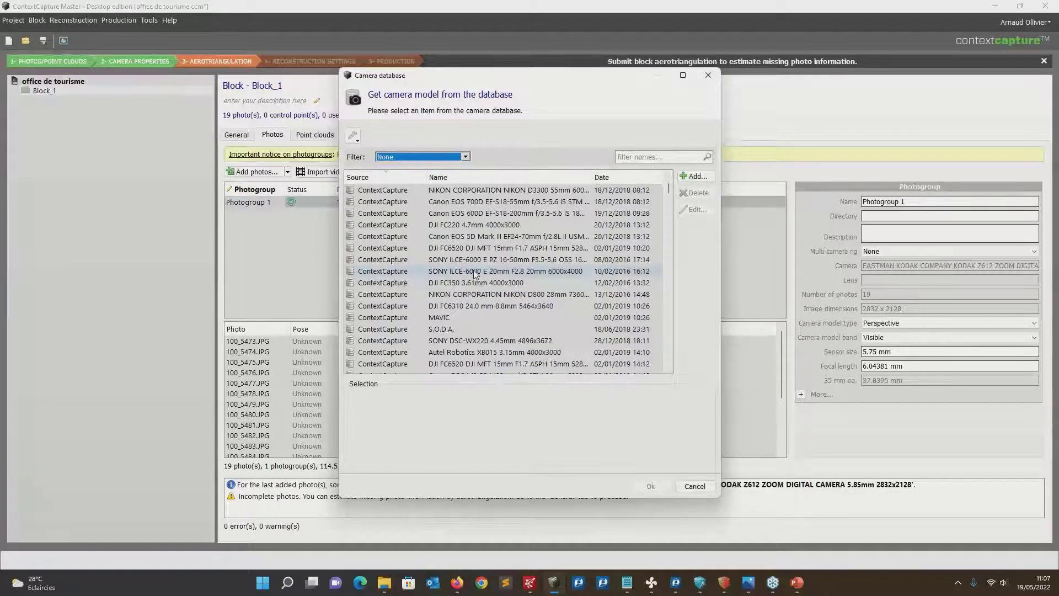
scroll(475, 274, down, 10)
drag(669, 196, 669, 367)
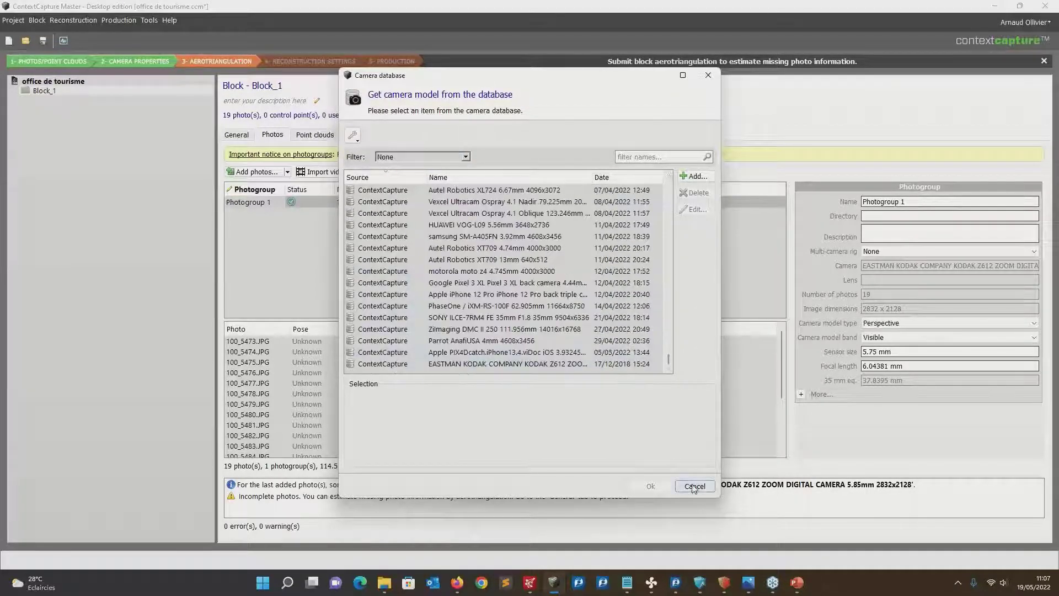
click(694, 486)
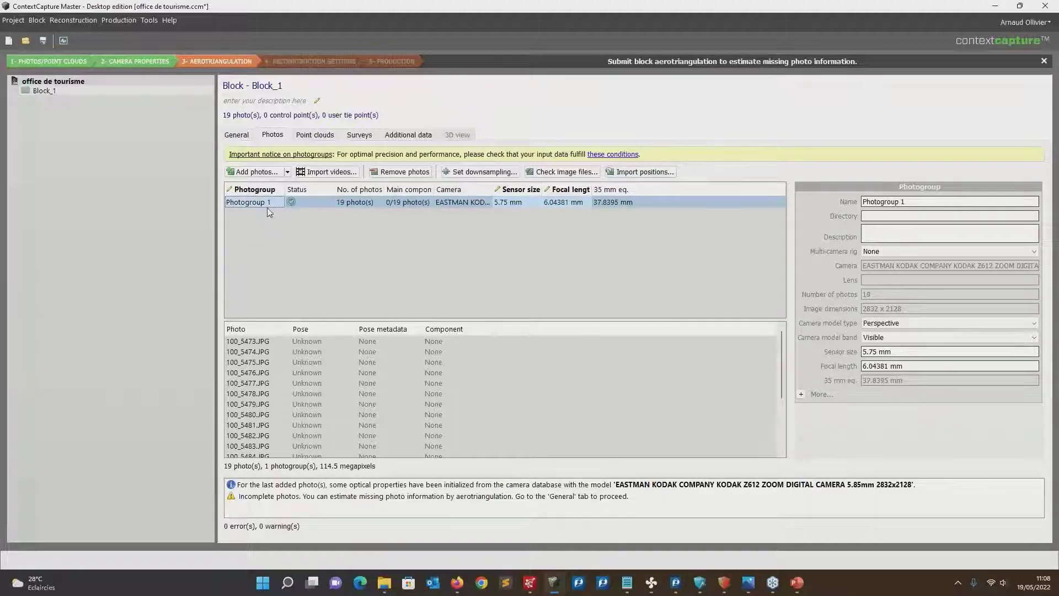
Submit an aerotriangulation of Block_1 with the output name Block_1 - AT and the default positioning and settings
right_click(48, 90)
mouse_move(110, 92)
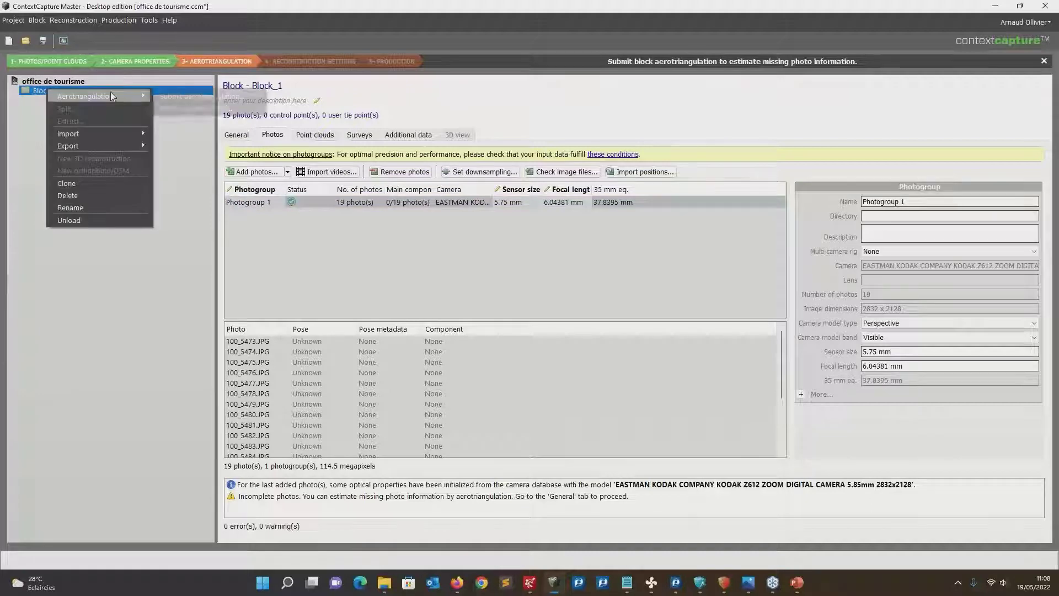
click(201, 97)
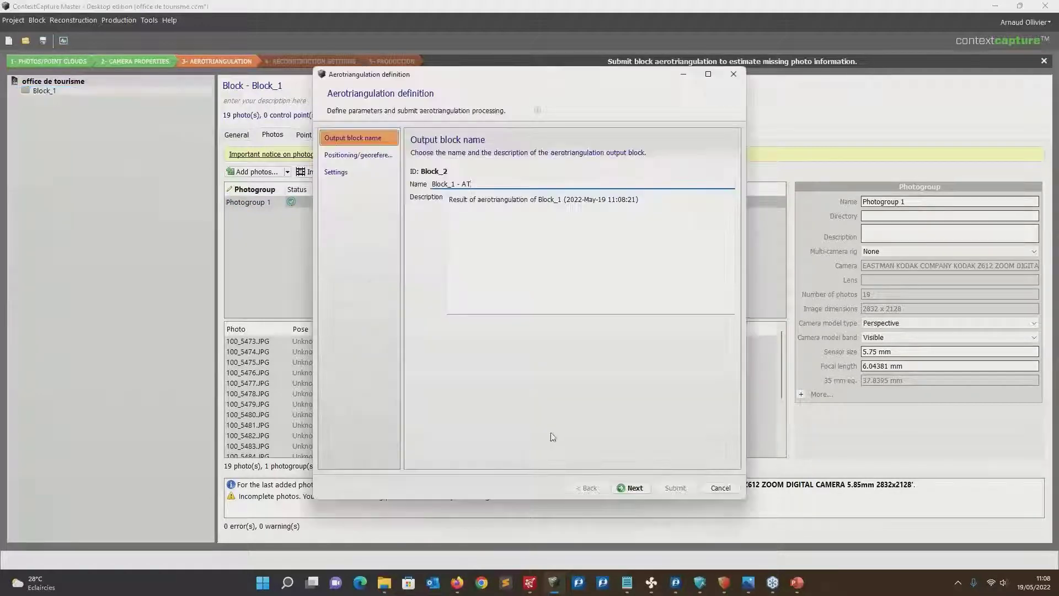
click(630, 488)
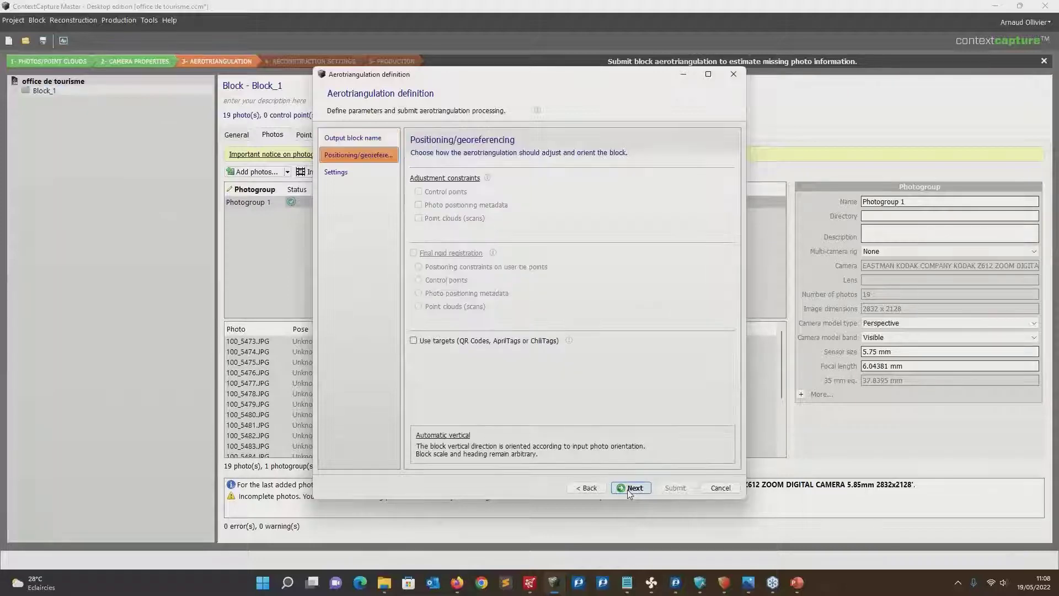
click(631, 488)
click(678, 487)
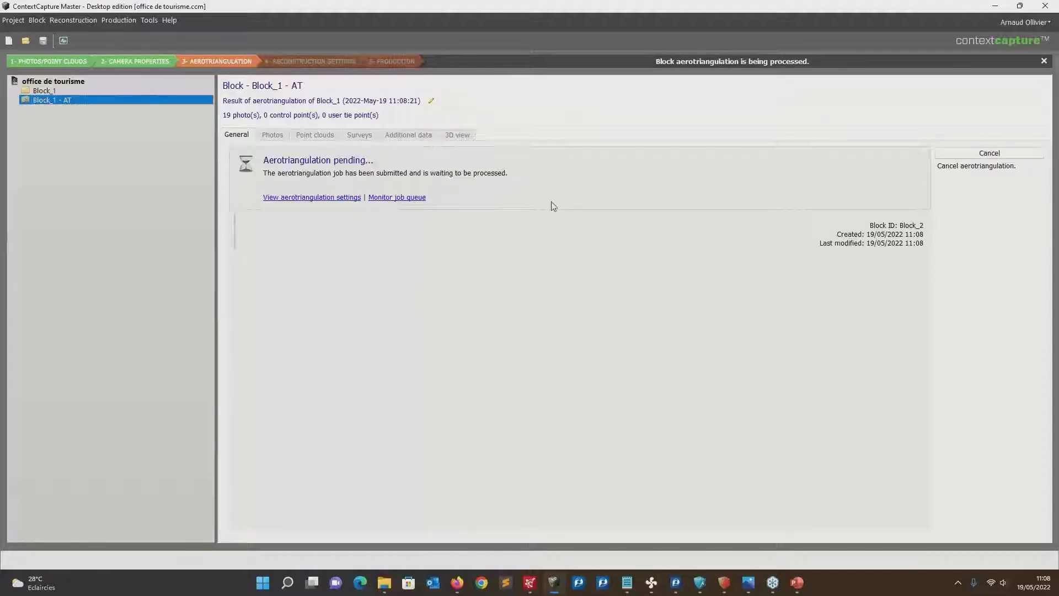
Check the aerotriangulation job's progress in the ContextCapture Engine console and return to the project
click(724, 583)
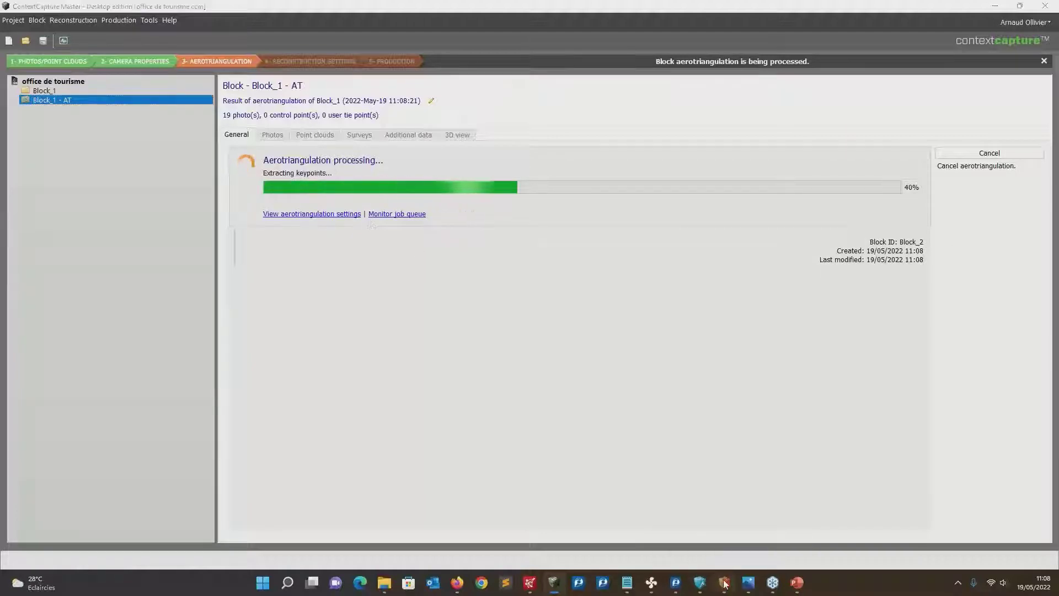
drag(366, 37, 412, 193)
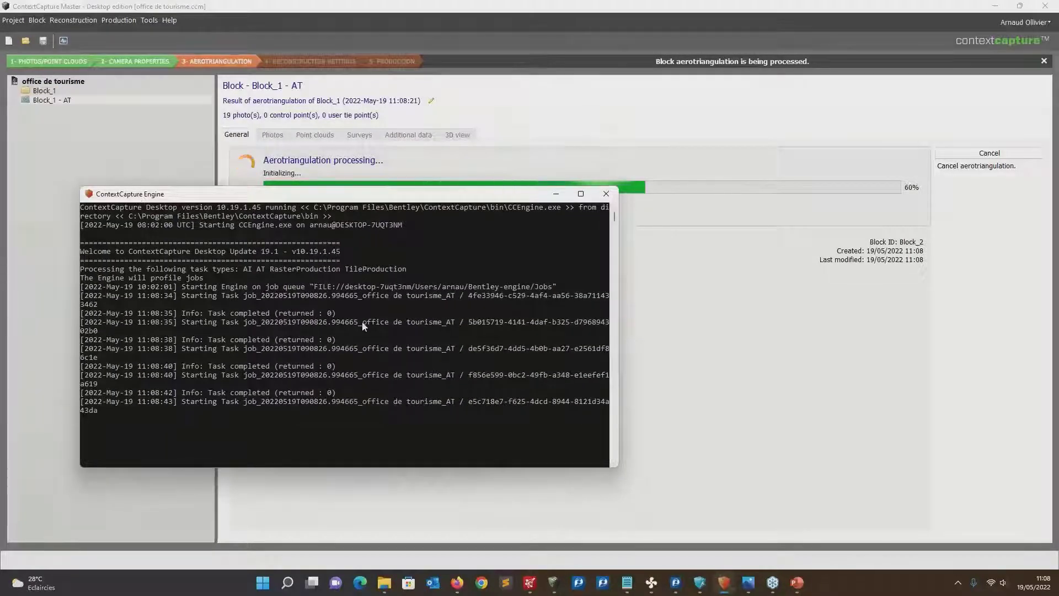
click(175, 132)
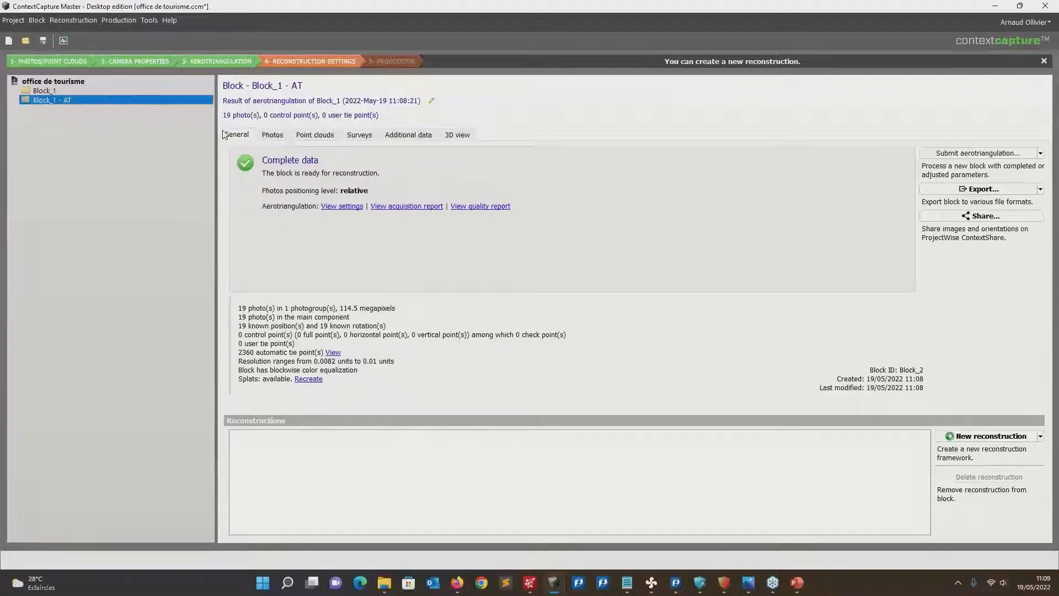
Examine the aerotriangulated house and its surrounding camera positions in 3D
click(455, 137)
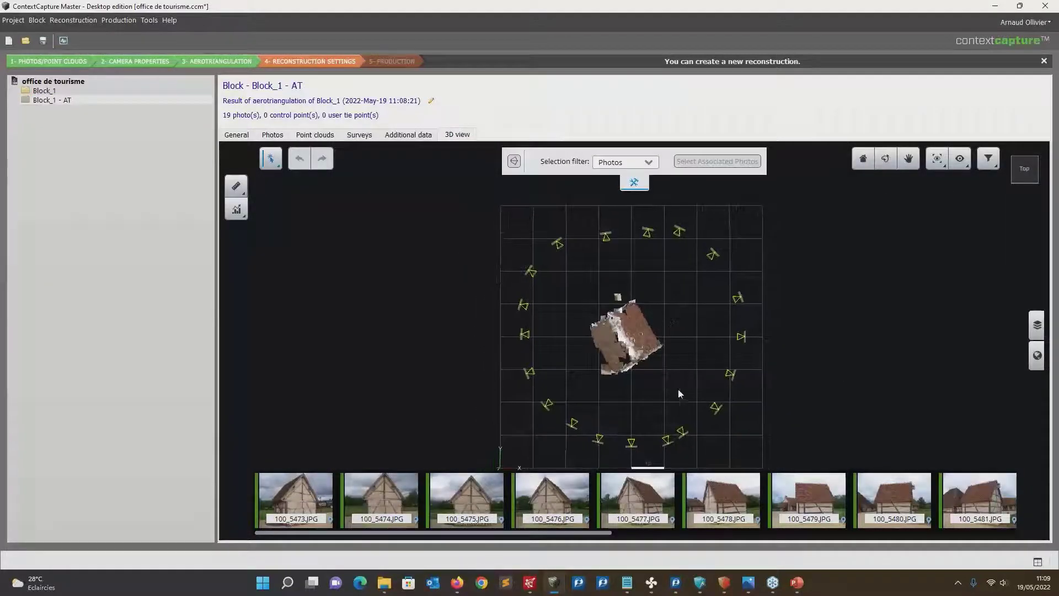
drag(629, 188, 571, 354)
scroll(571, 354, up, 5)
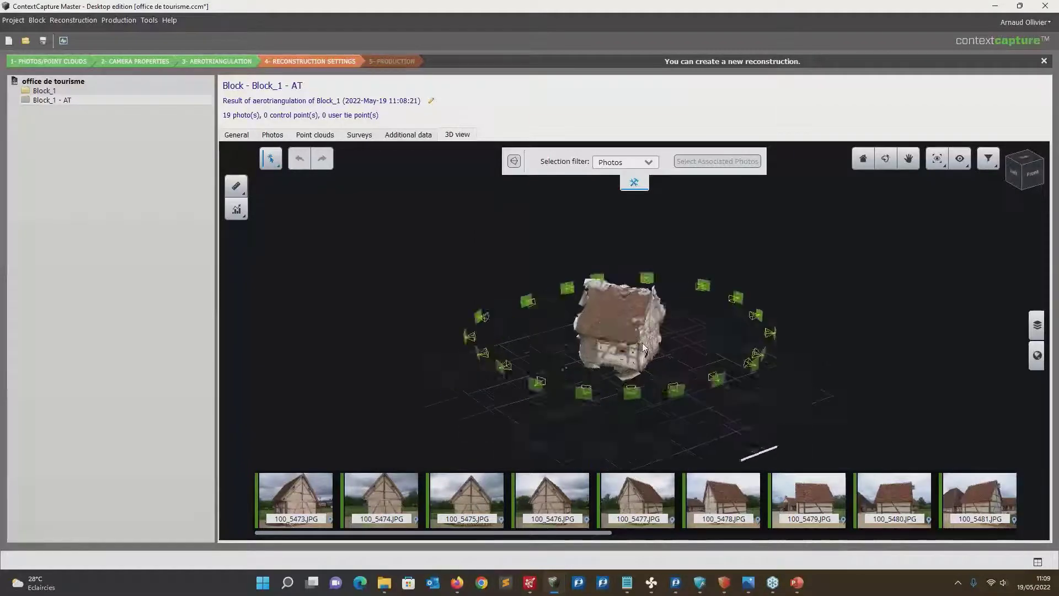
drag(515, 329, 620, 361)
Show the generated tie points and hide the splats to inspect the tie point cloud of the house
click(1037, 327)
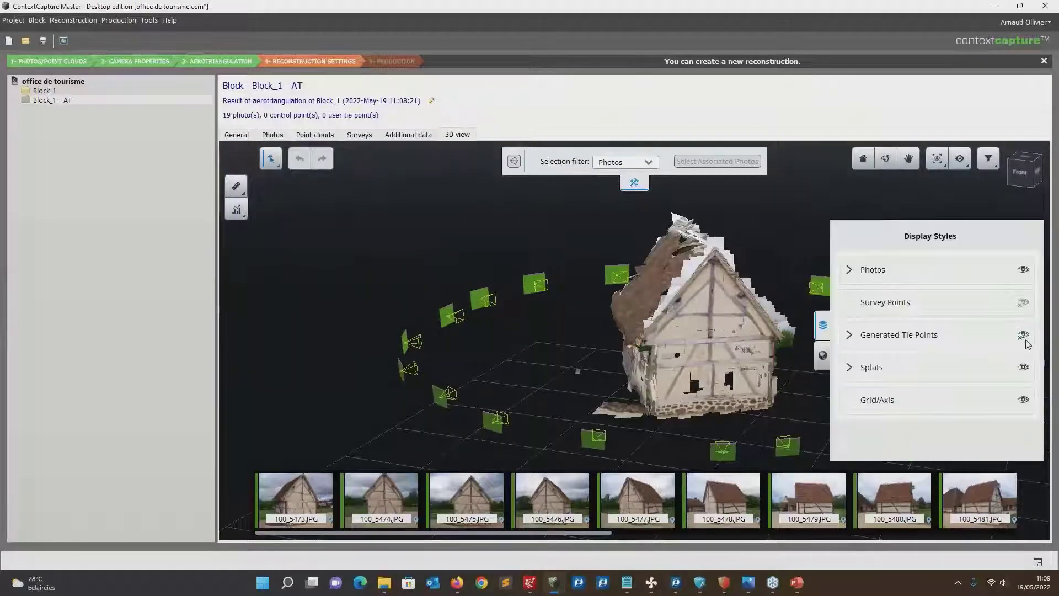
click(1023, 369)
drag(641, 369, 551, 277)
scroll(552, 280, down, 3)
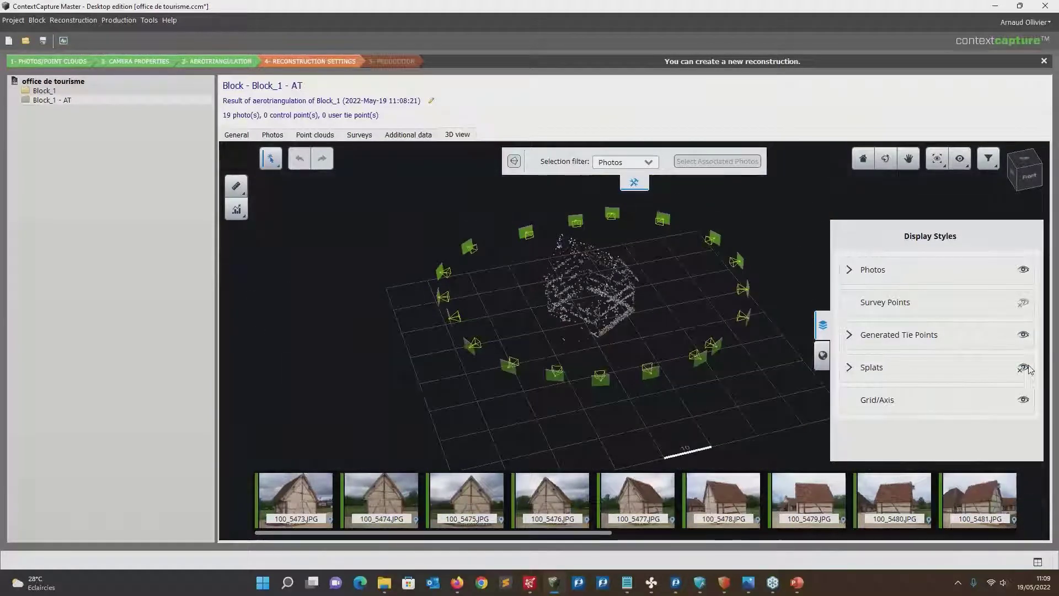
Turn the splats back on and examine the house and camera ring from other angles
click(1024, 368)
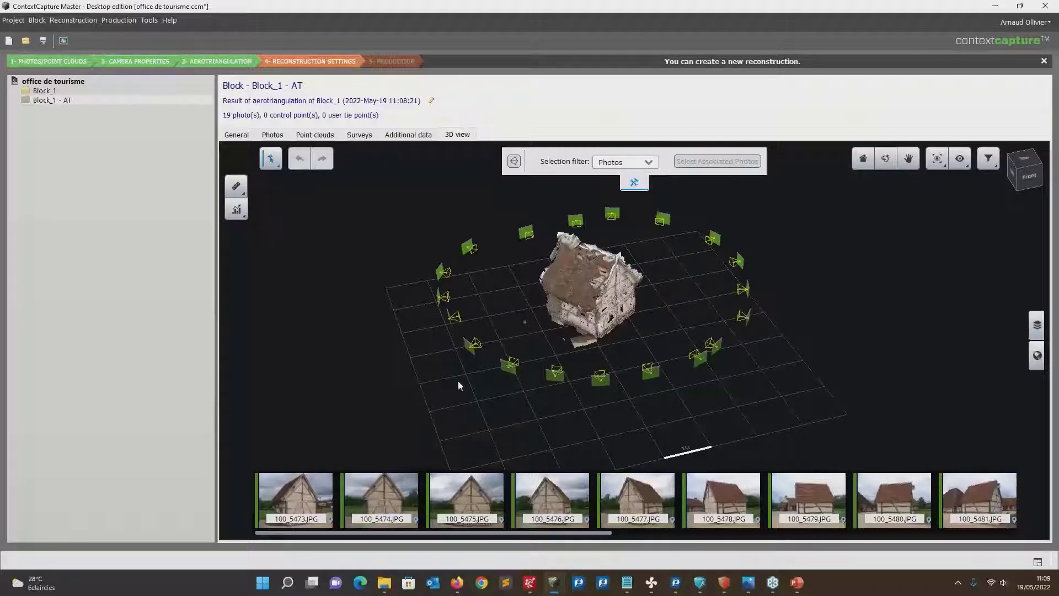
drag(601, 383, 637, 396)
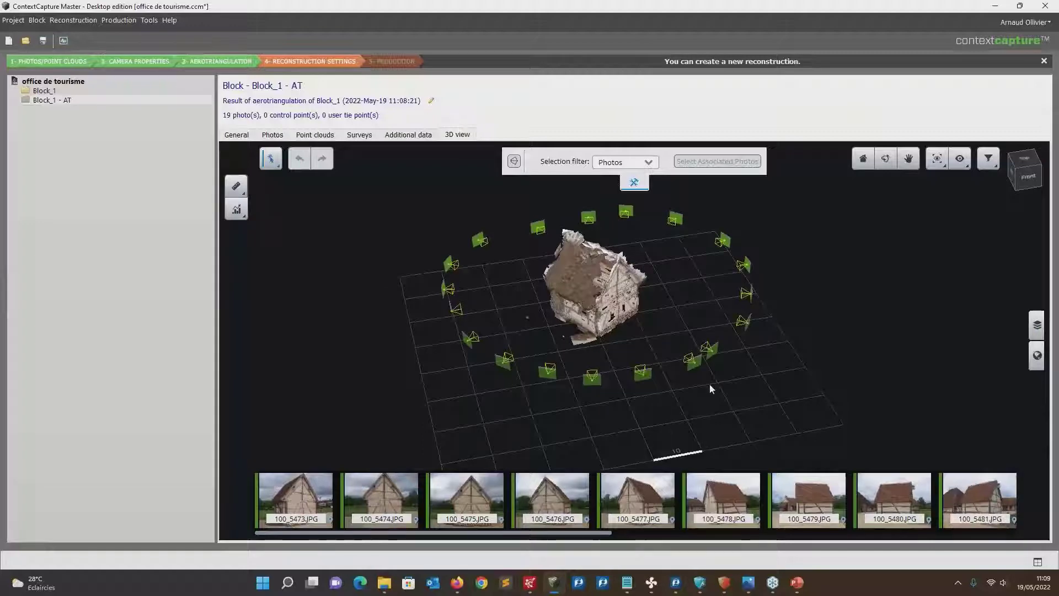
drag(709, 383, 445, 292)
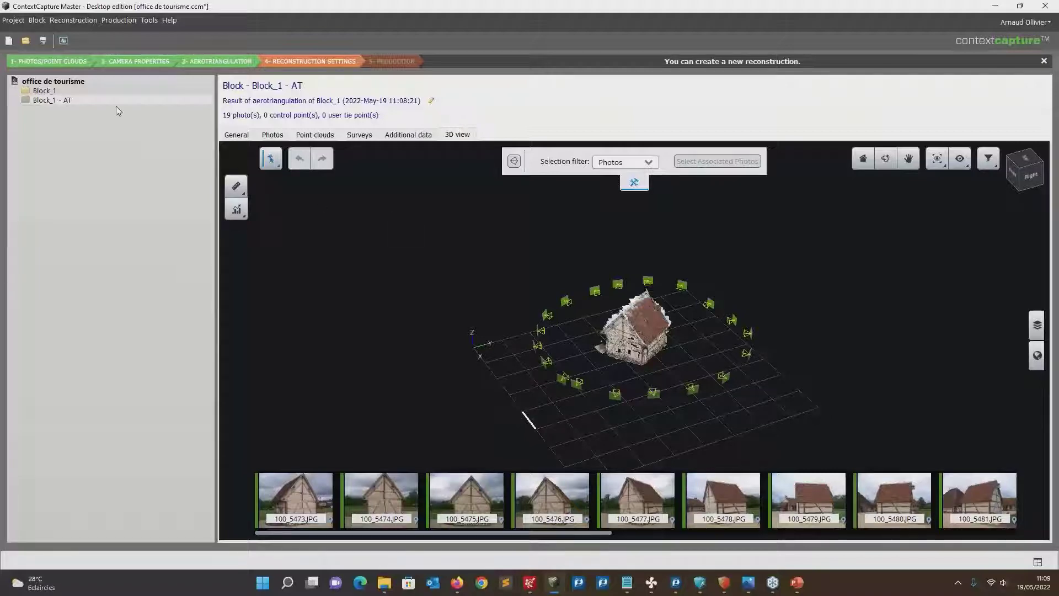
drag(584, 378, 558, 412)
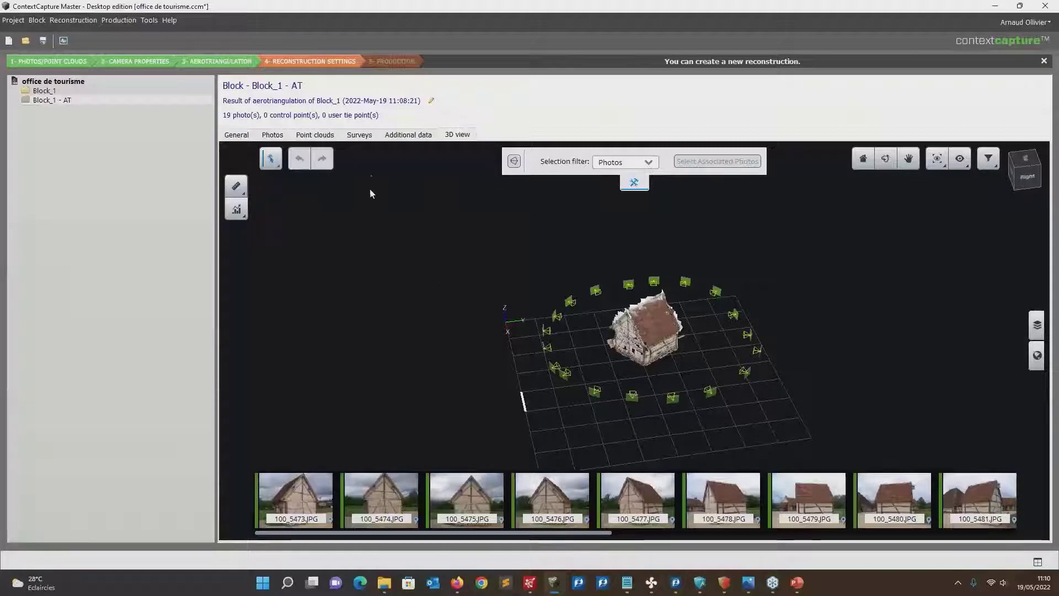
Display photo 100_5489.JPG for survey point editing in Block_1 - AT, enlarging the thumbnail area to show all photos
click(359, 135)
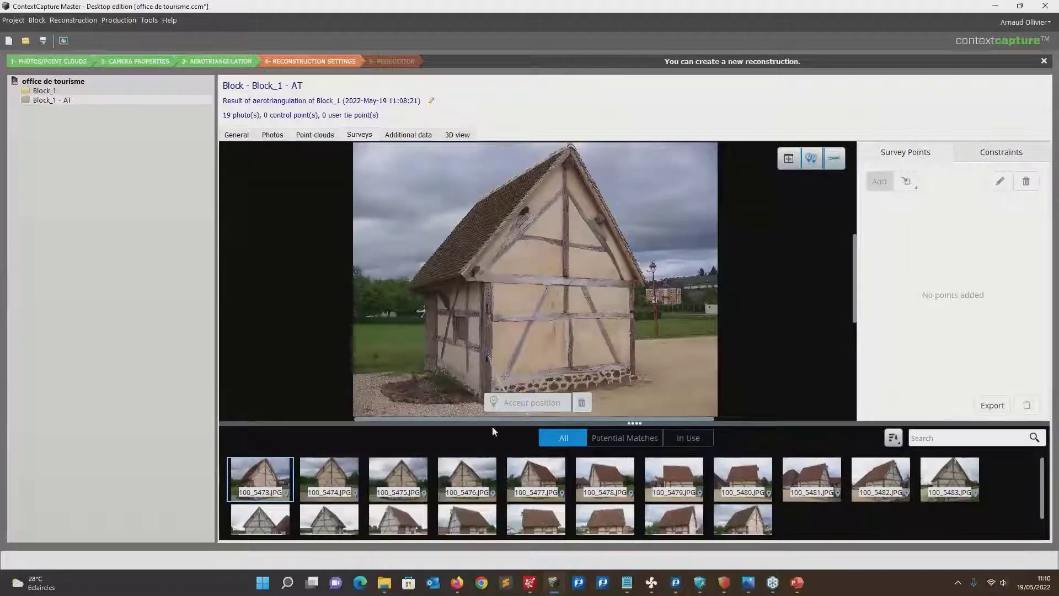
drag(492, 426, 492, 377)
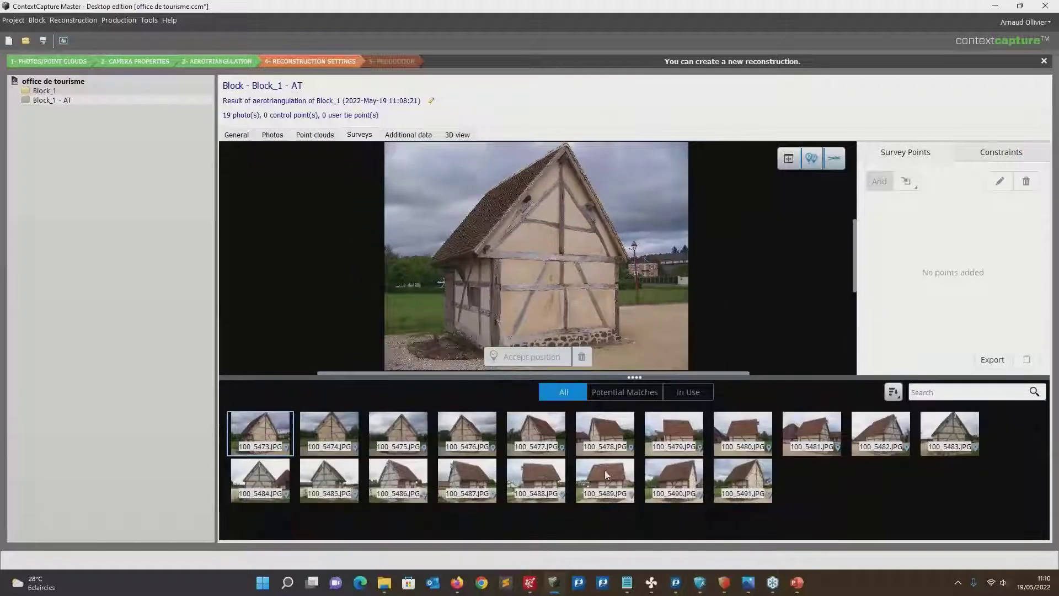
click(604, 470)
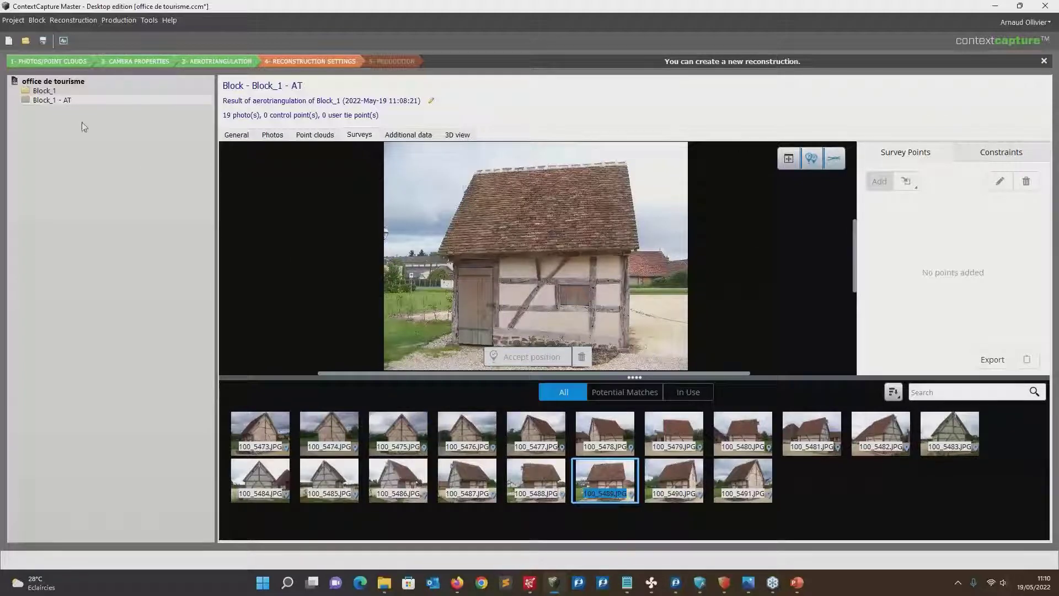
Review the survey data, general information and photo list of the original Block_1
mouse_move(54, 93)
click(52, 90)
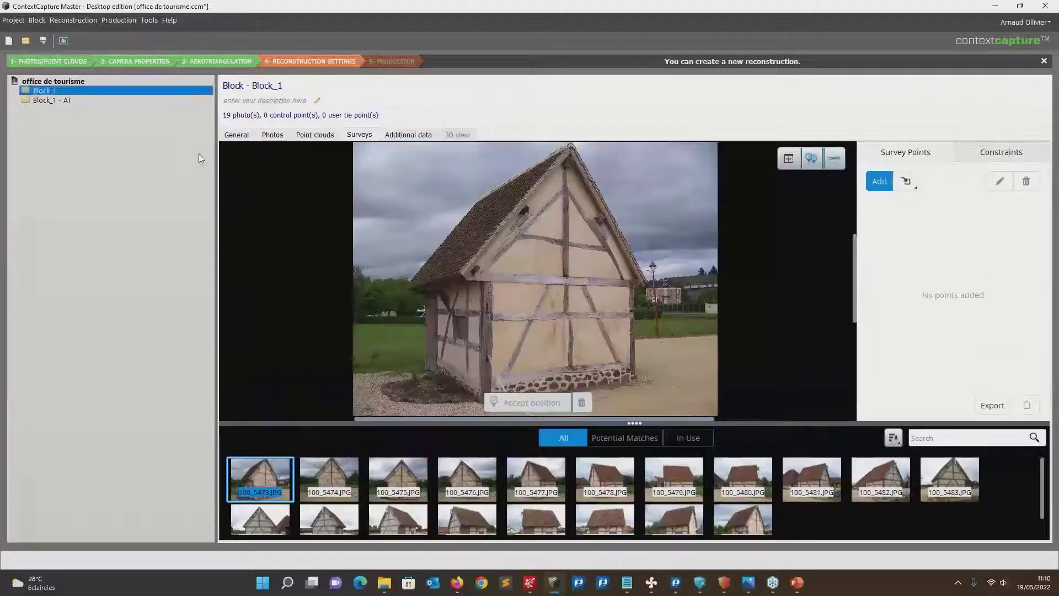
click(237, 135)
click(272, 135)
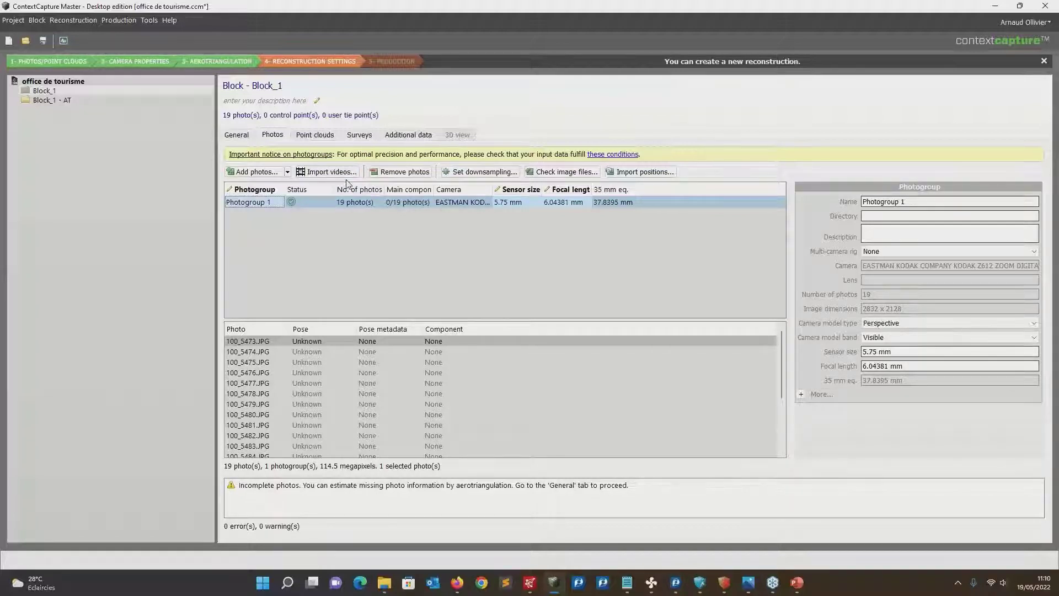
Display photo 100_5487.JPG for survey point editing in Block_1 - AT, with the thumbnail area enlarged to show all photos
click(53, 100)
click(359, 135)
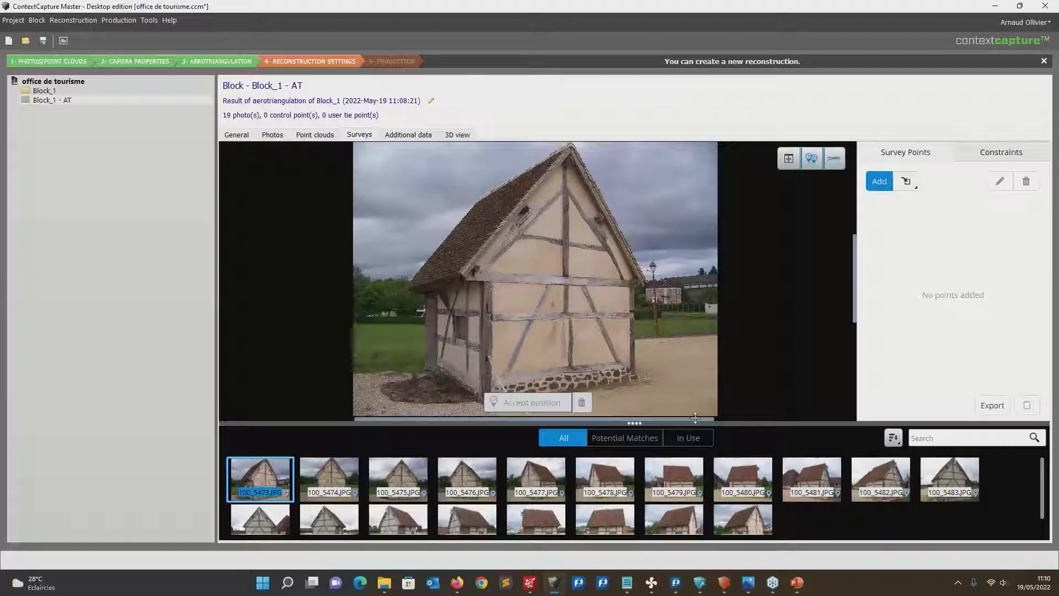
drag(695, 418, 696, 379)
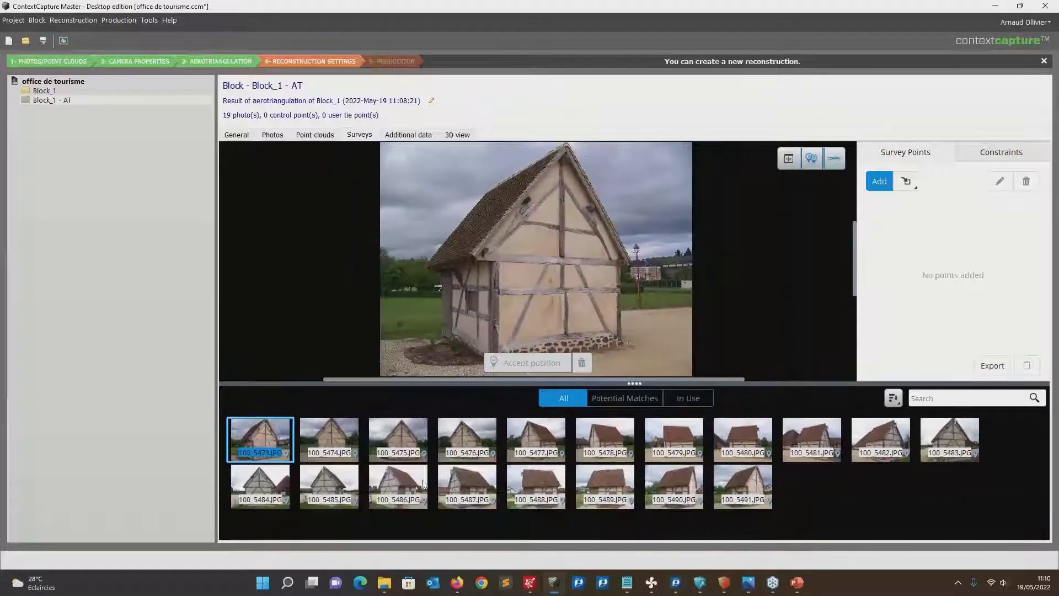
click(461, 483)
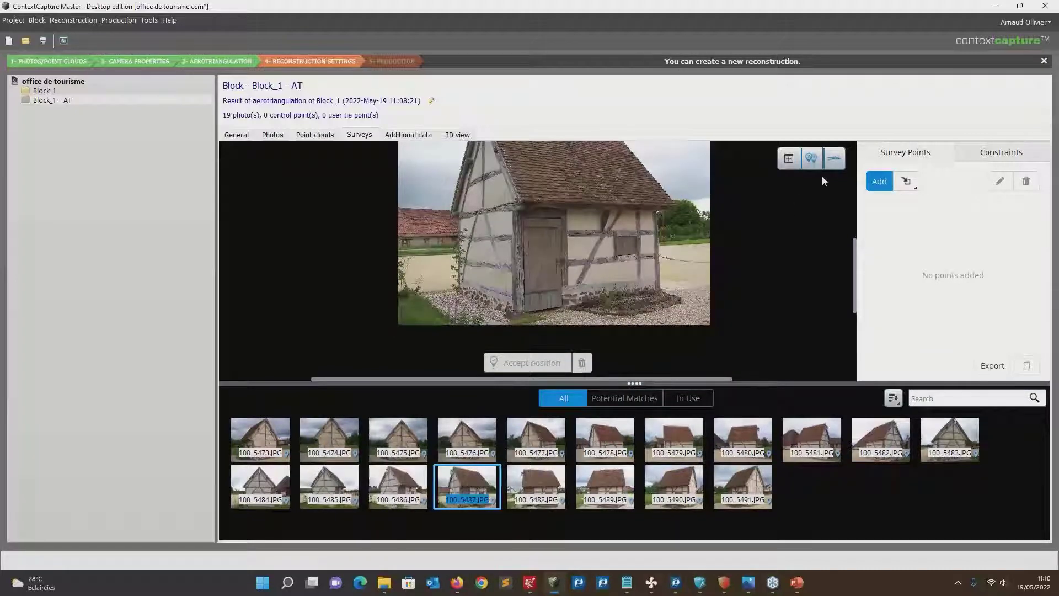
Create the tie point User Tie Point 1 and place it on the door's lower-left corner in photo 100_5487.JPG
click(877, 185)
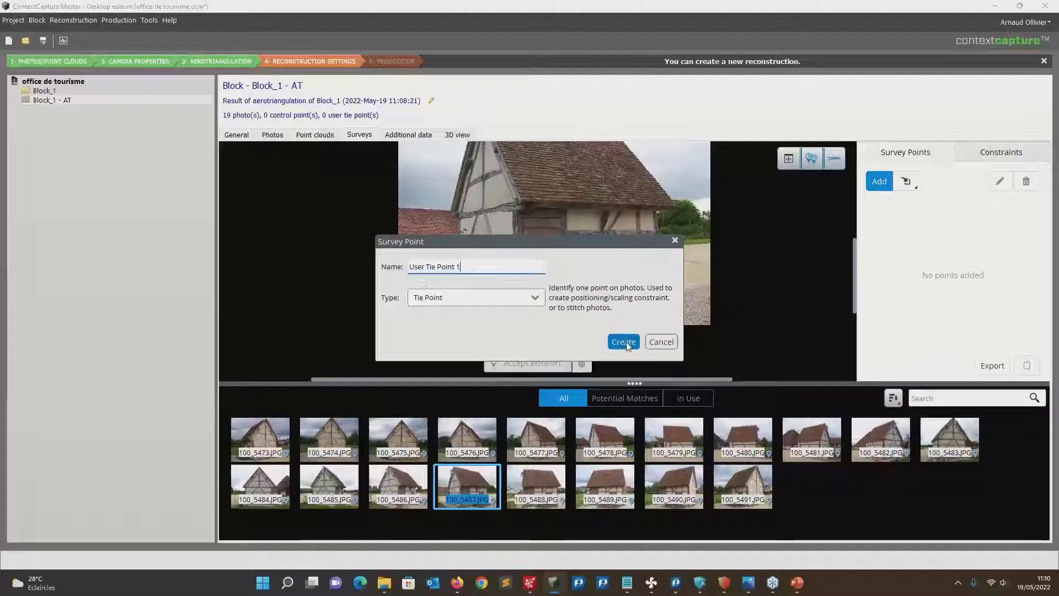
click(619, 340)
scroll(526, 314, up, 1)
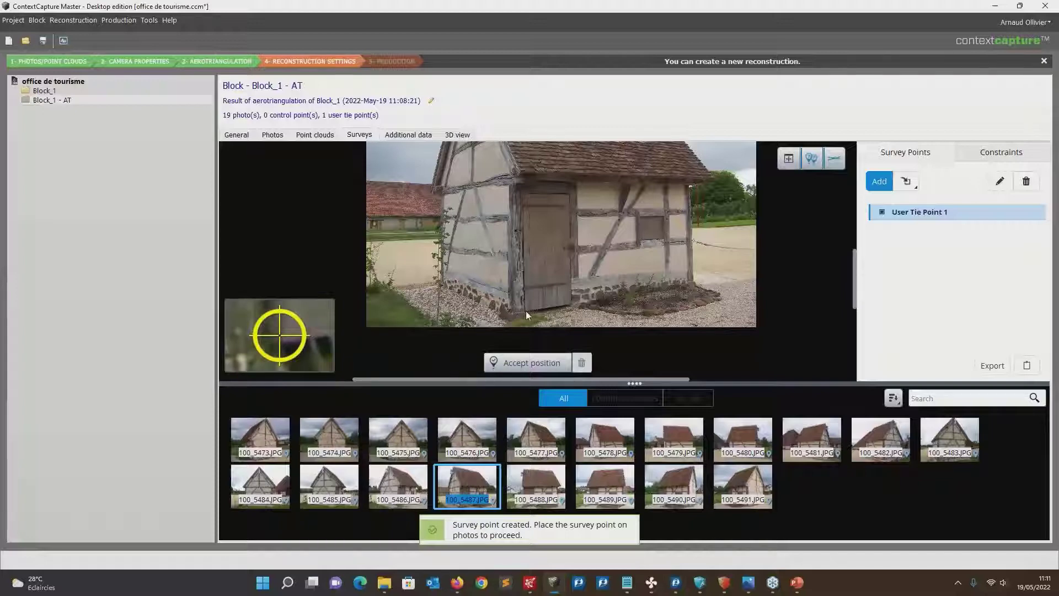
click(539, 280)
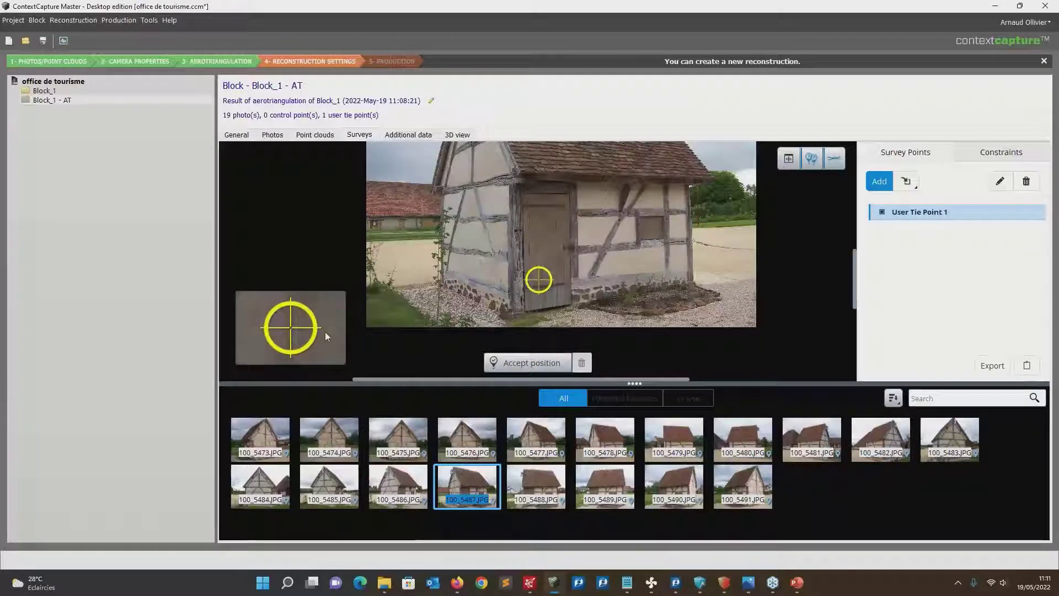
scroll(534, 291, down, 2)
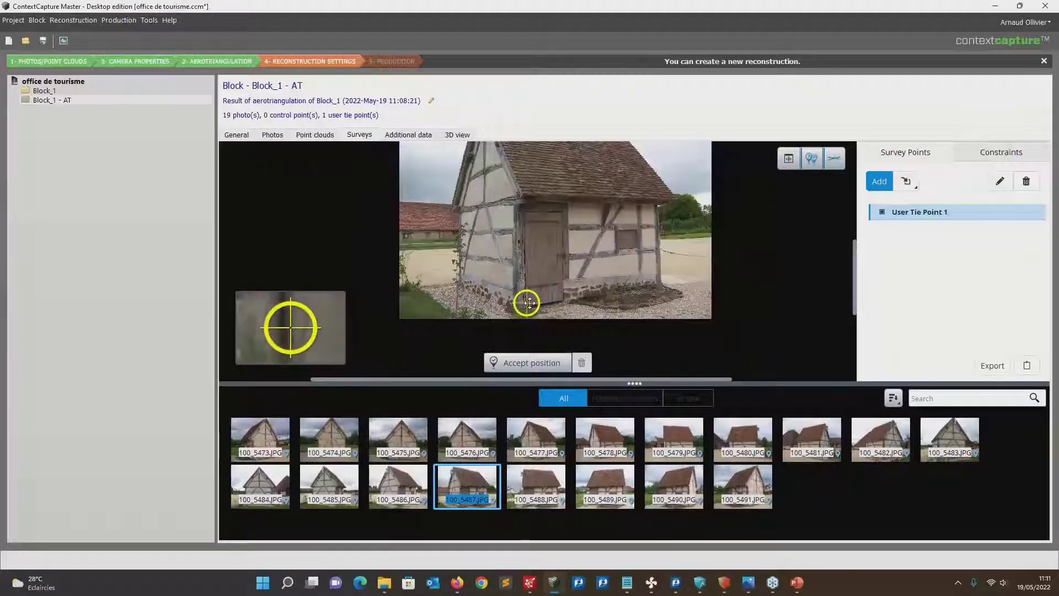
scroll(523, 307, up, 4)
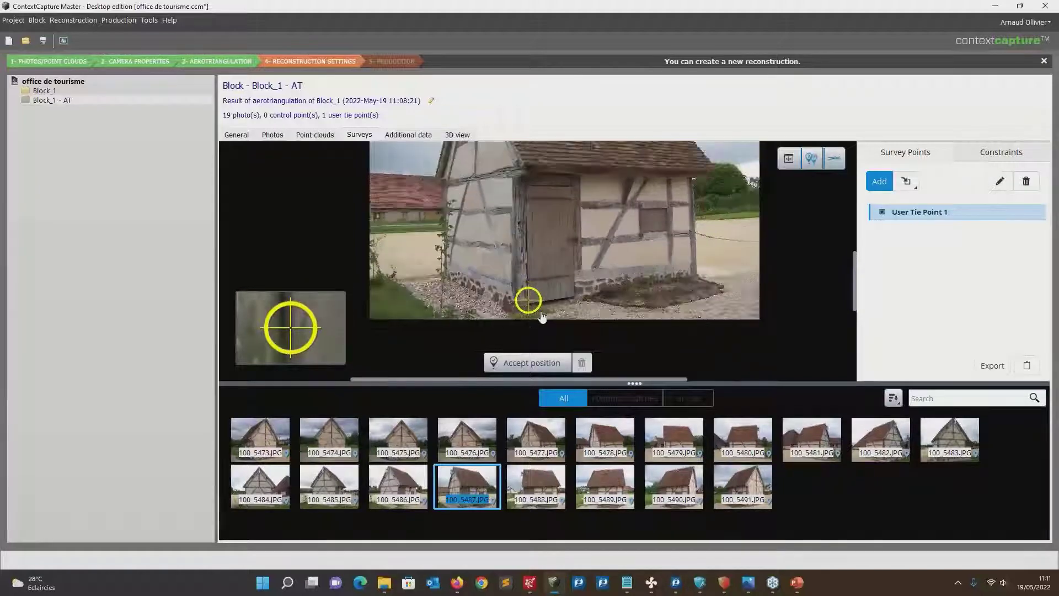
scroll(520, 305, up, 2)
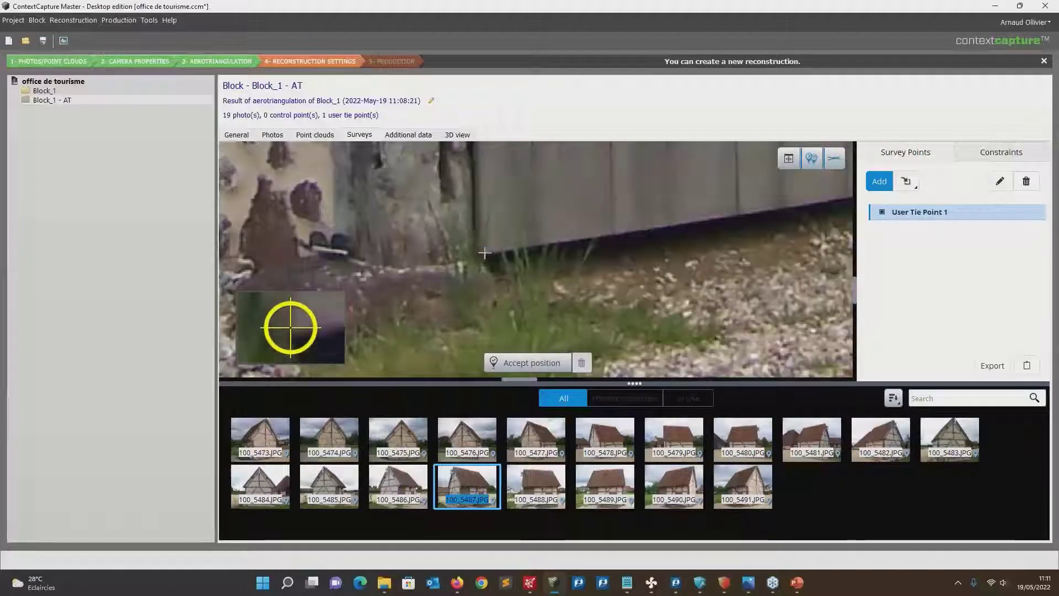
shift+click(553, 284)
scroll(525, 285, down, 3)
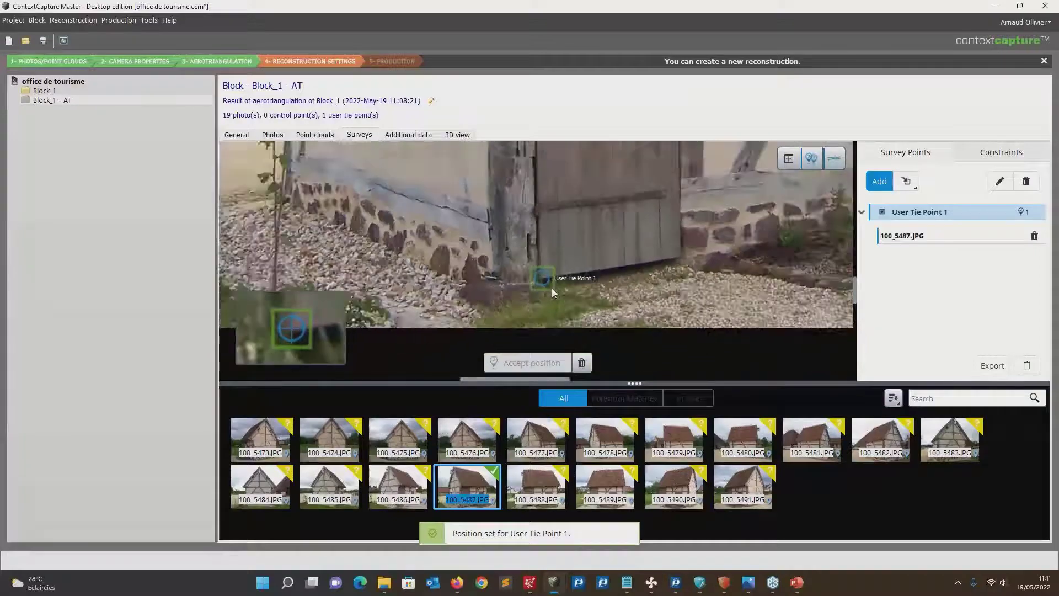
Create the tie point User Tie Point 2 and place it on the door's upper-left corner in photo 100_5487.JPG
click(878, 184)
click(621, 341)
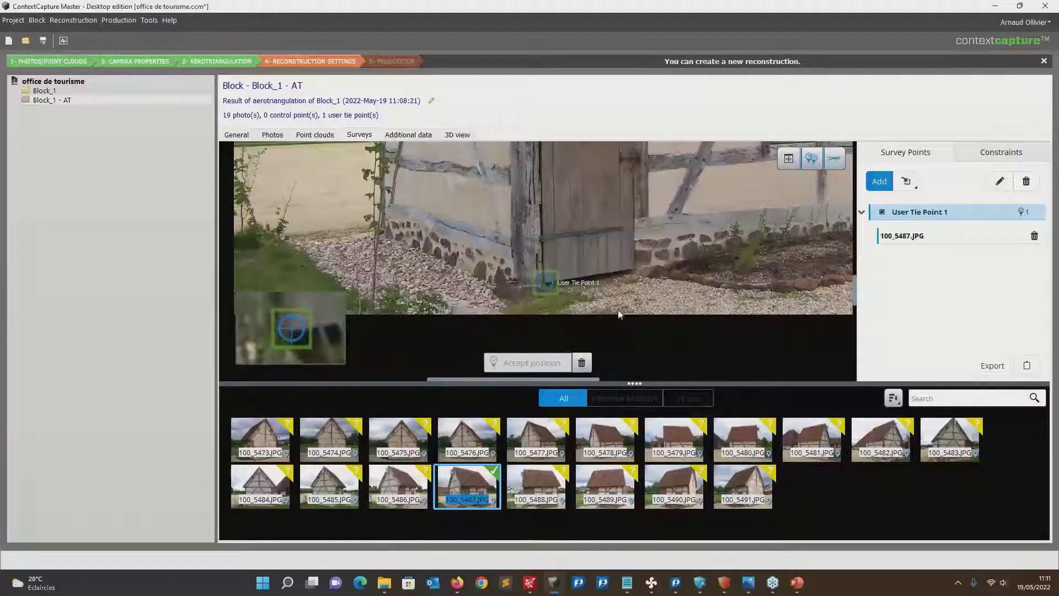
click(540, 266)
scroll(577, 152, down, 3)
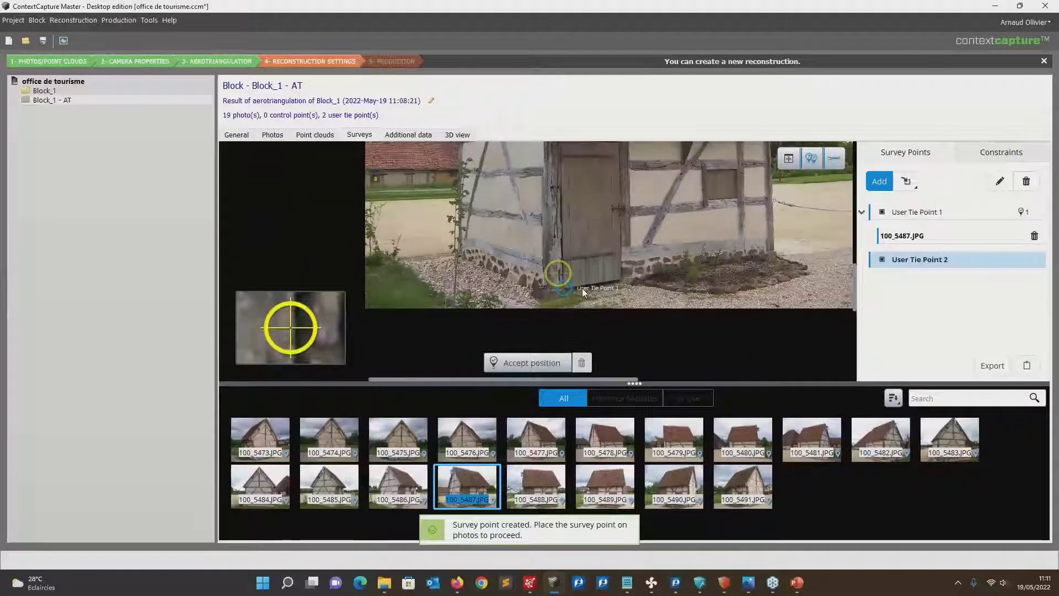
scroll(571, 158, up, 3)
shift+click(555, 197)
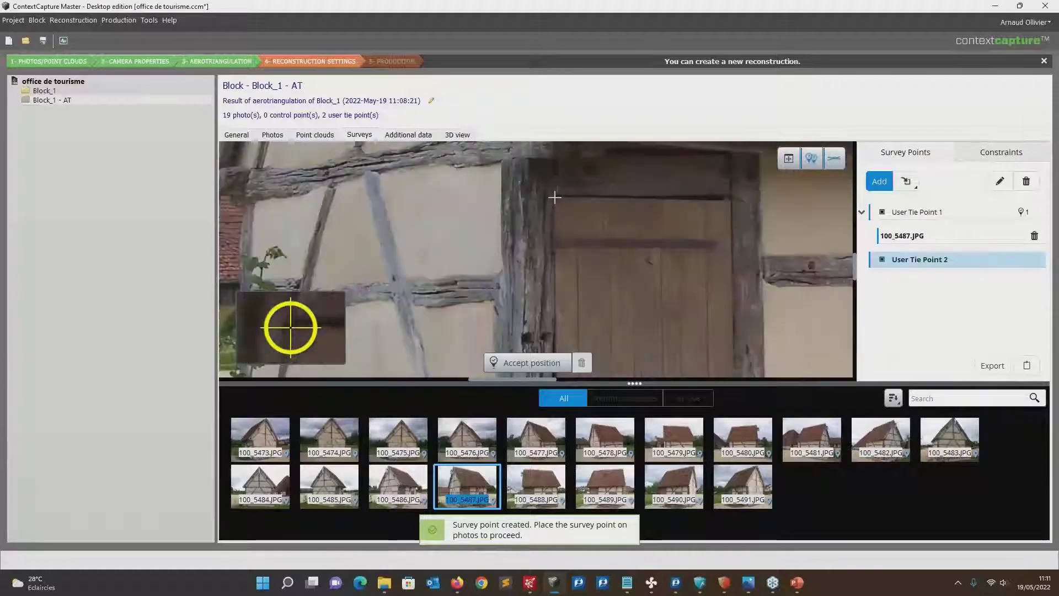
scroll(581, 247, down, 3)
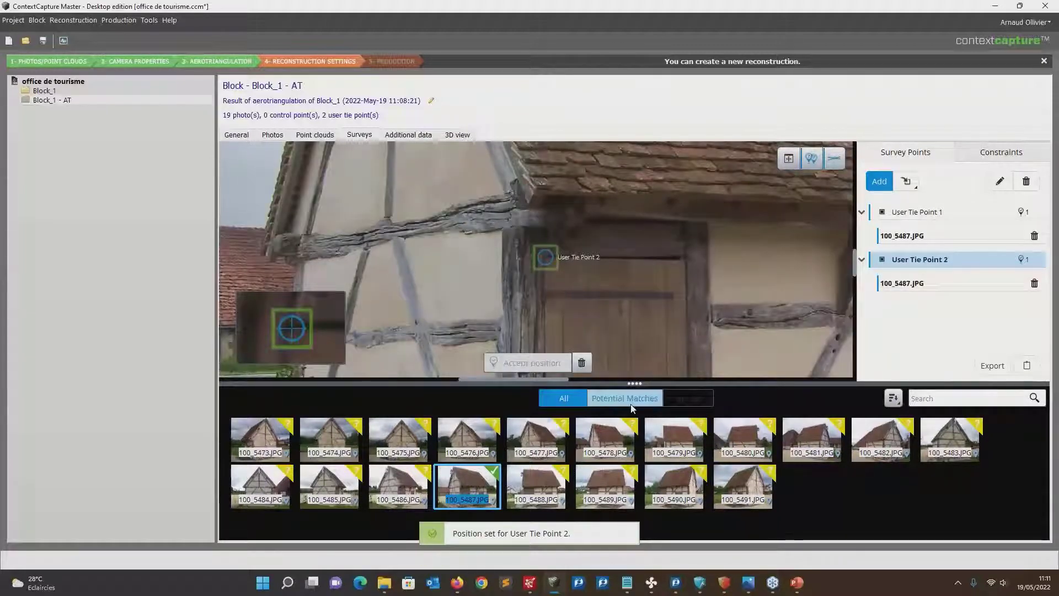
Place User Tie Point 2 on the door's upper-left corner in photo 100_5488.JPG
click(535, 477)
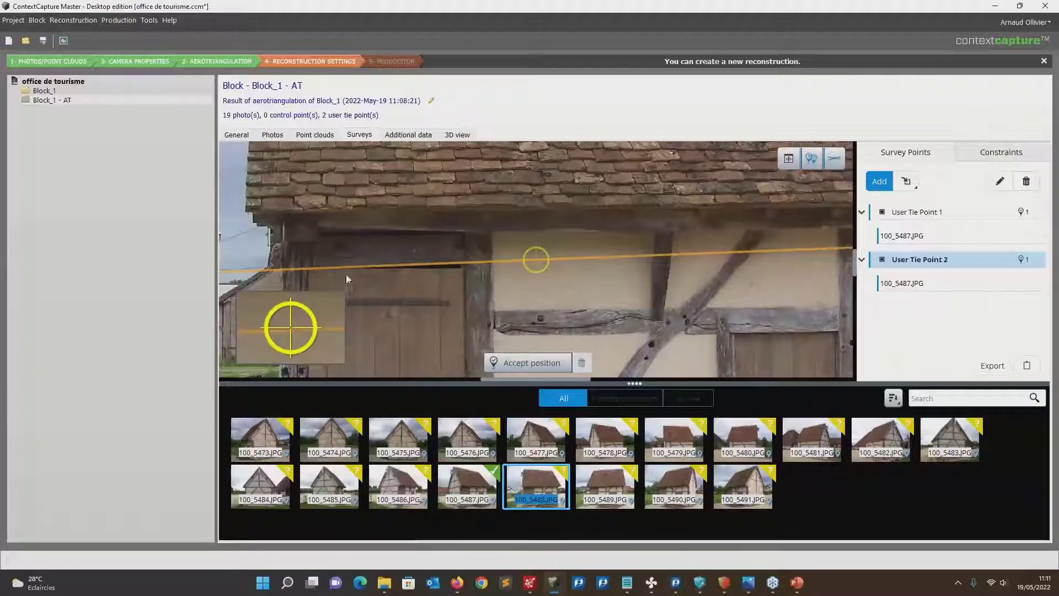
scroll(301, 273, up, 3)
scroll(566, 273, down, 4)
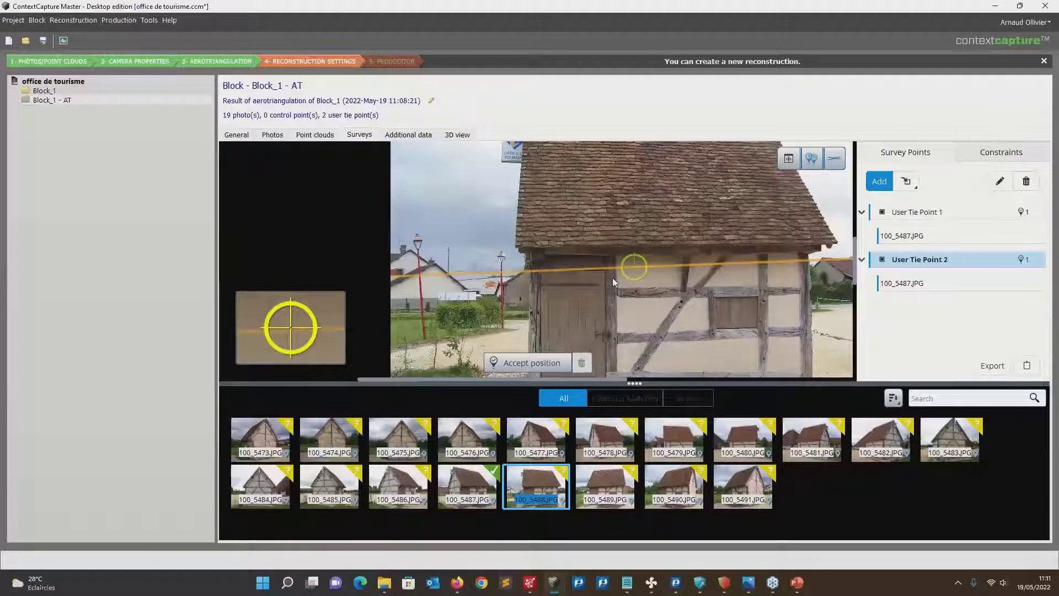
scroll(612, 277, up, 4)
click(568, 251)
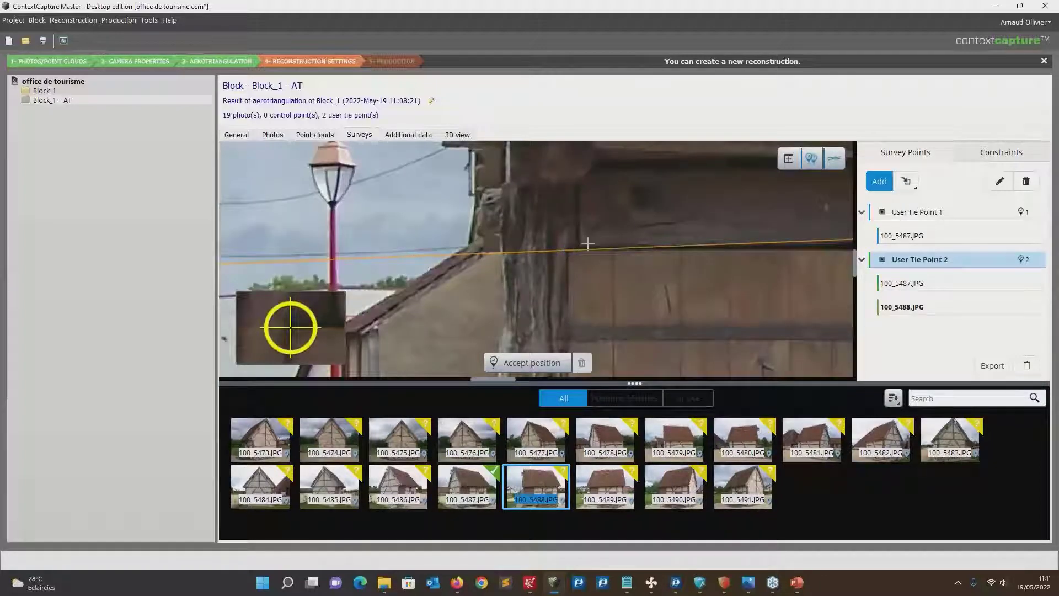
Place User Tie Point 1 on the door's lower-left corner in photo 100_5488.JPG
click(906, 217)
scroll(442, 263, up, 4)
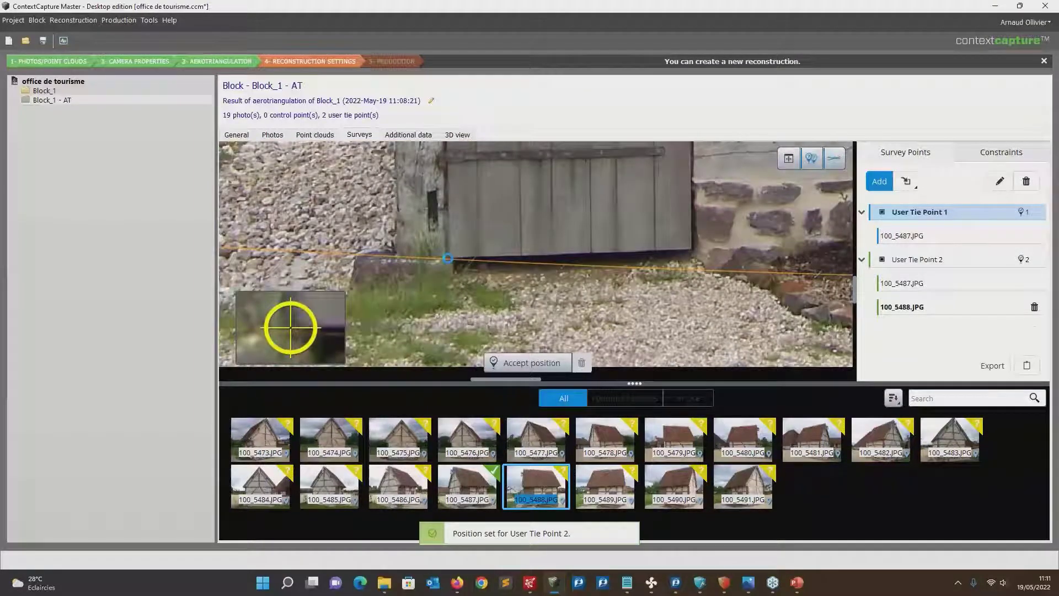
click(448, 258)
Place User Tie Point 1 on the door's lower-left corner in photo 100_5490.JPG
click(677, 481)
scroll(534, 297, down, 4)
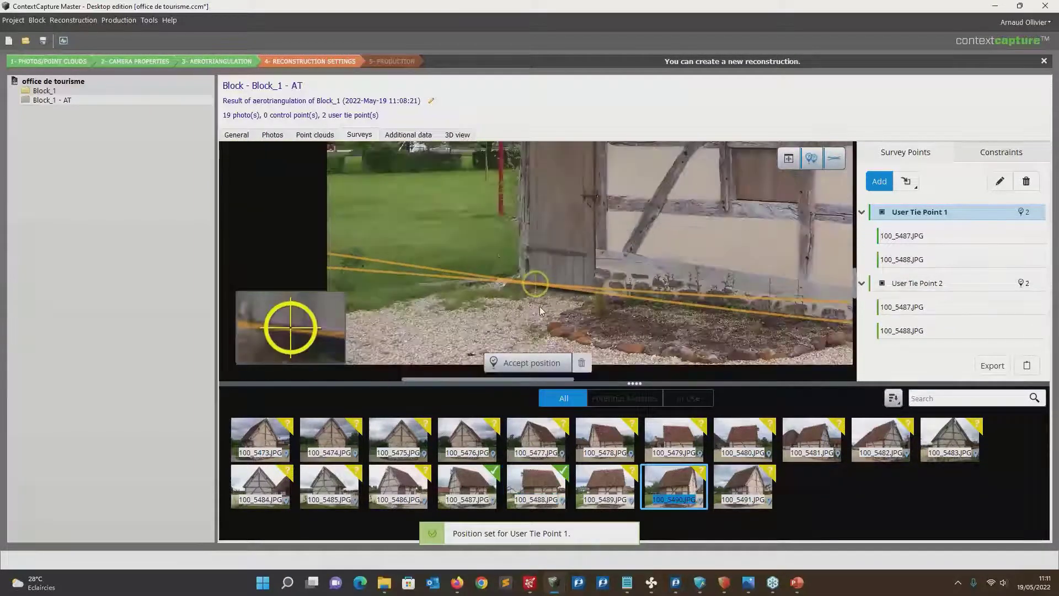
scroll(511, 312, up, 5)
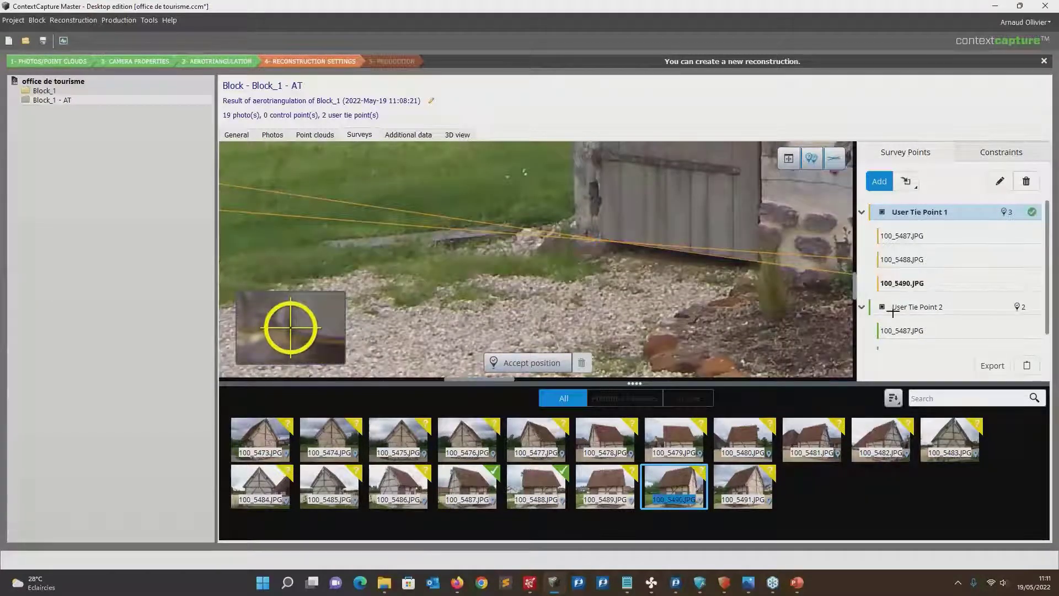
Place User Tie Point 2 on the door's upper-left corner in photo 100_5490.JPG
click(905, 307)
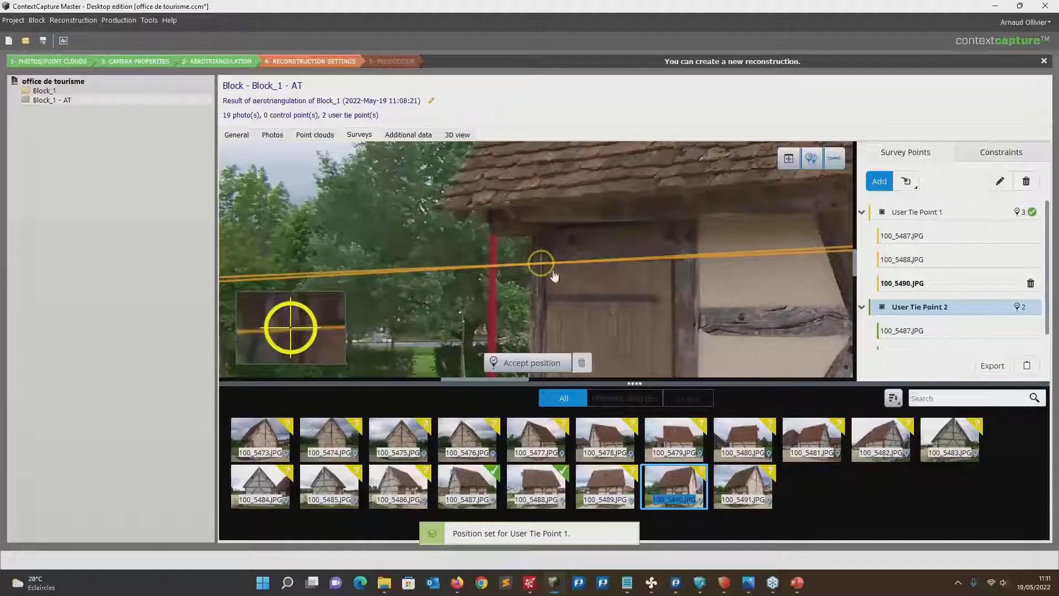
scroll(554, 273, up, 3)
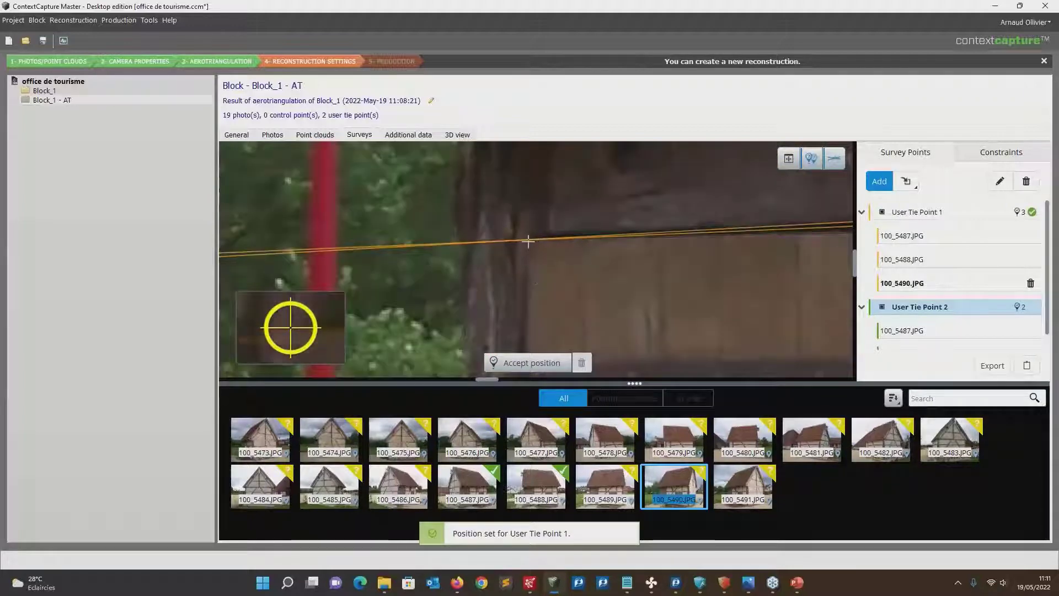
ctrl+click(528, 241)
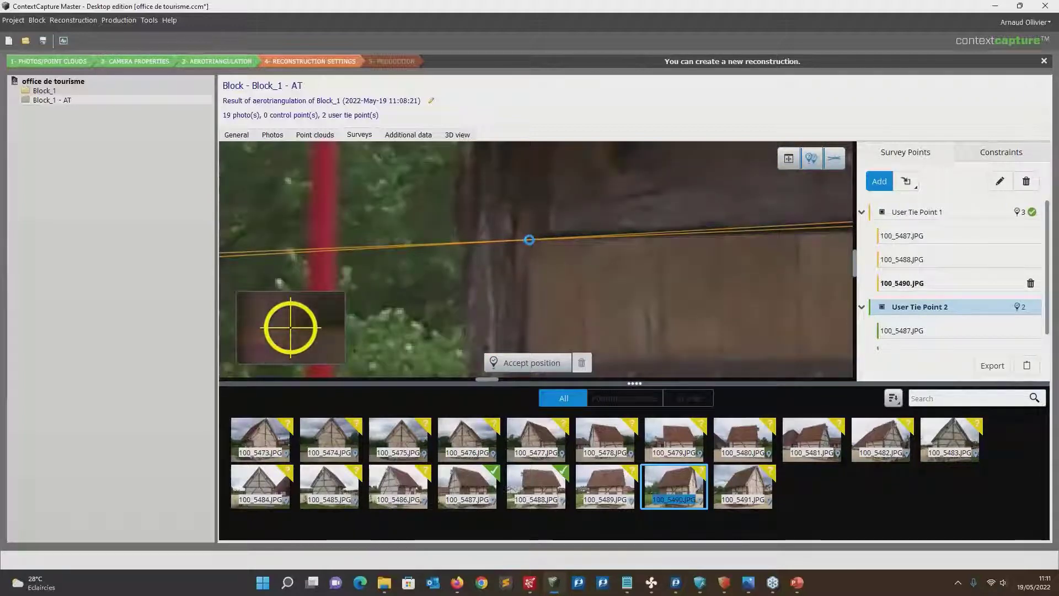
ctrl+click(688, 280)
scroll(688, 280, down, 5)
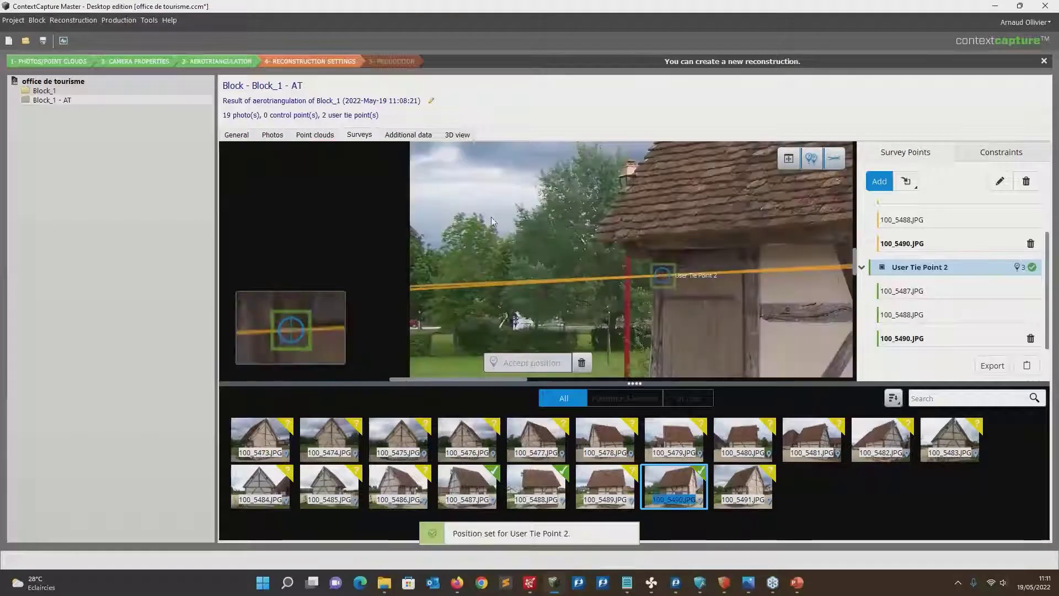
Add a scale constraint of 2.1 meters between User Tie Point 1 and User Tie Point 2
click(1007, 155)
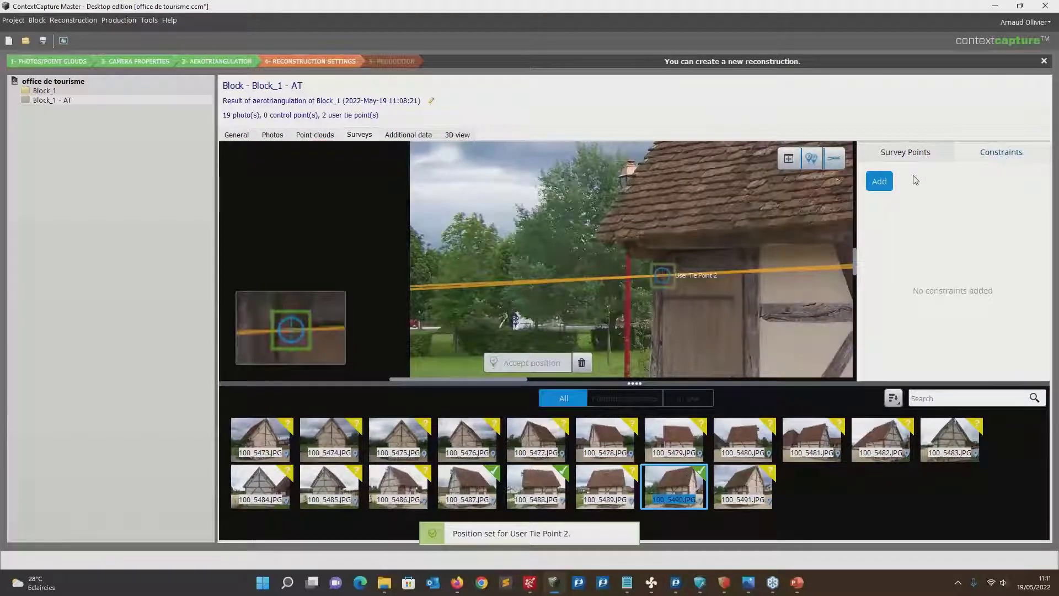
click(877, 184)
click(901, 216)
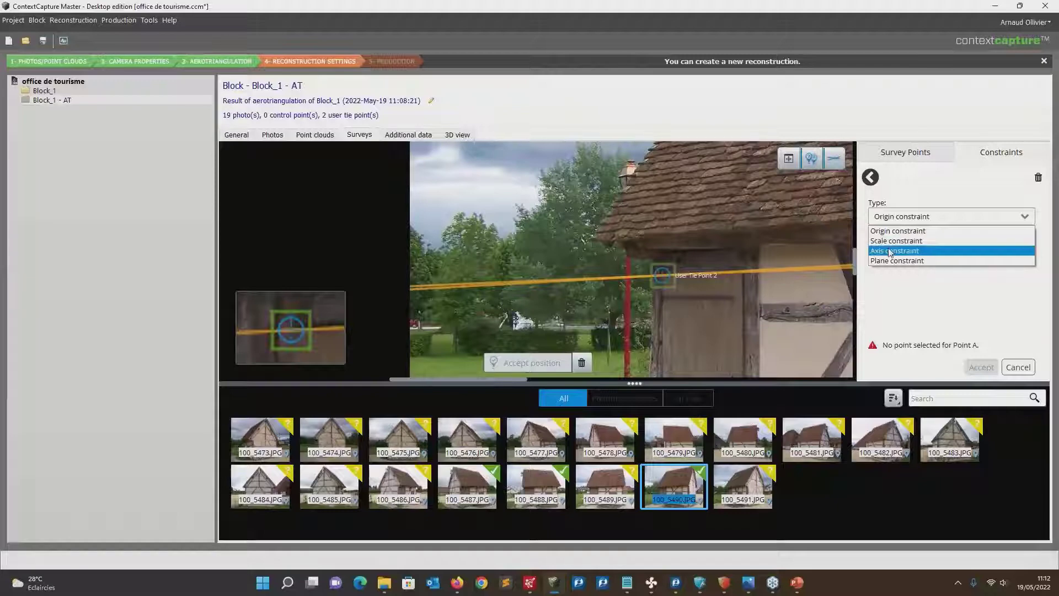
click(904, 241)
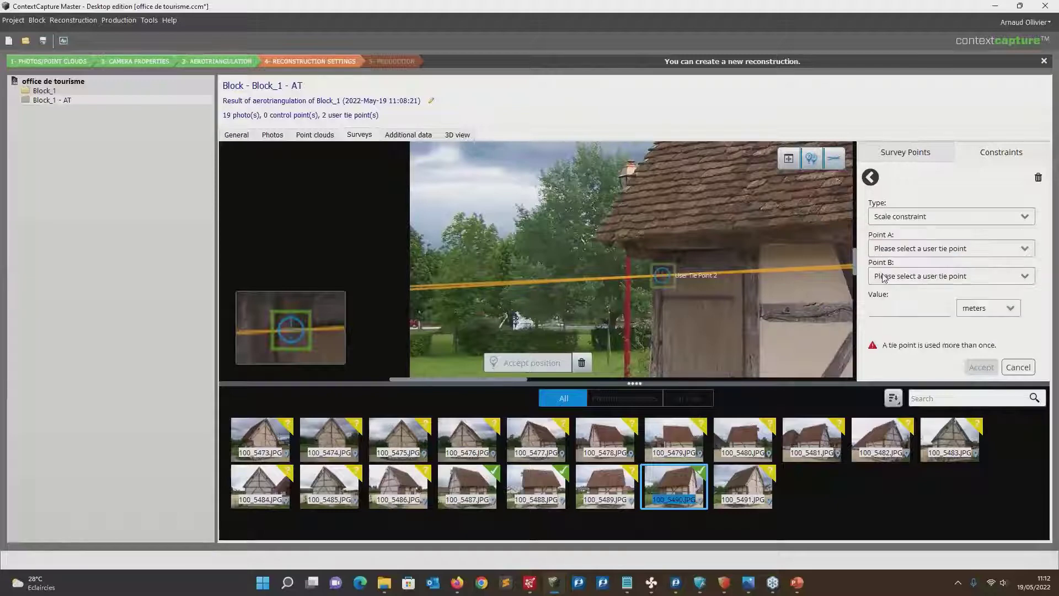
click(916, 249)
click(899, 272)
click(909, 276)
click(904, 310)
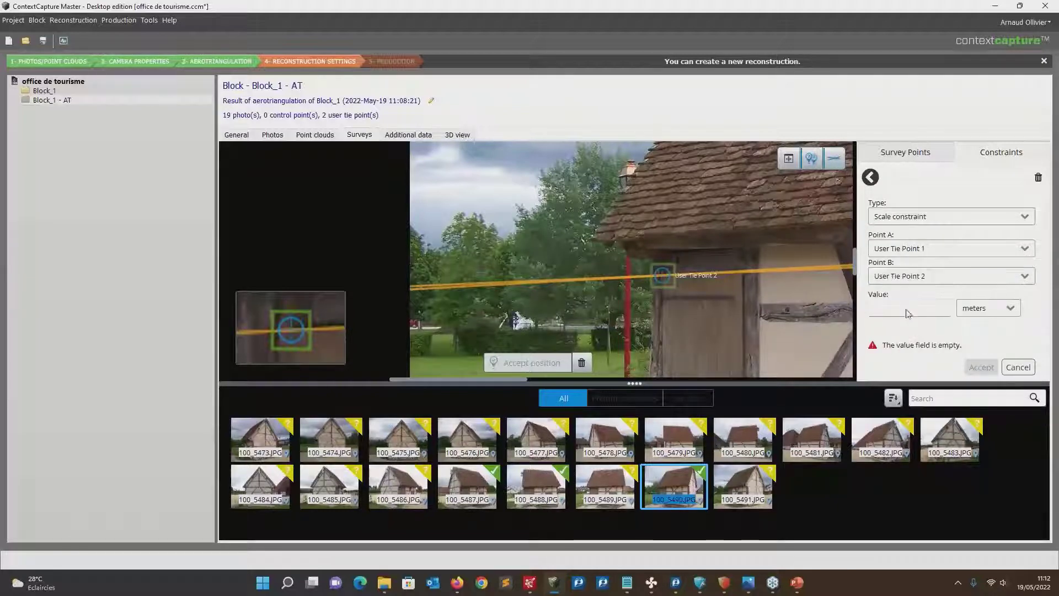
text(2.)
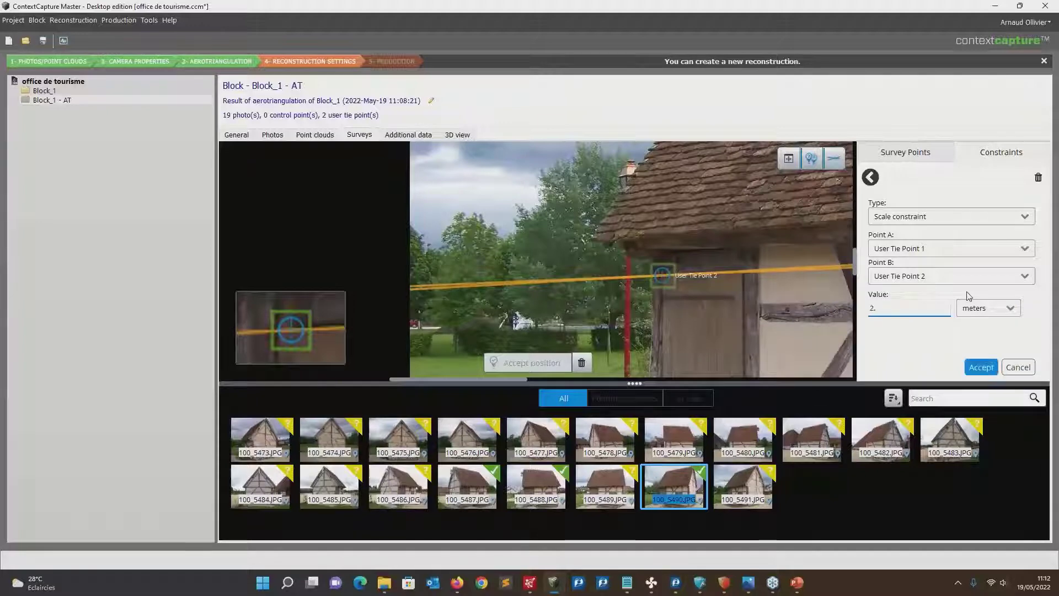
text(1)
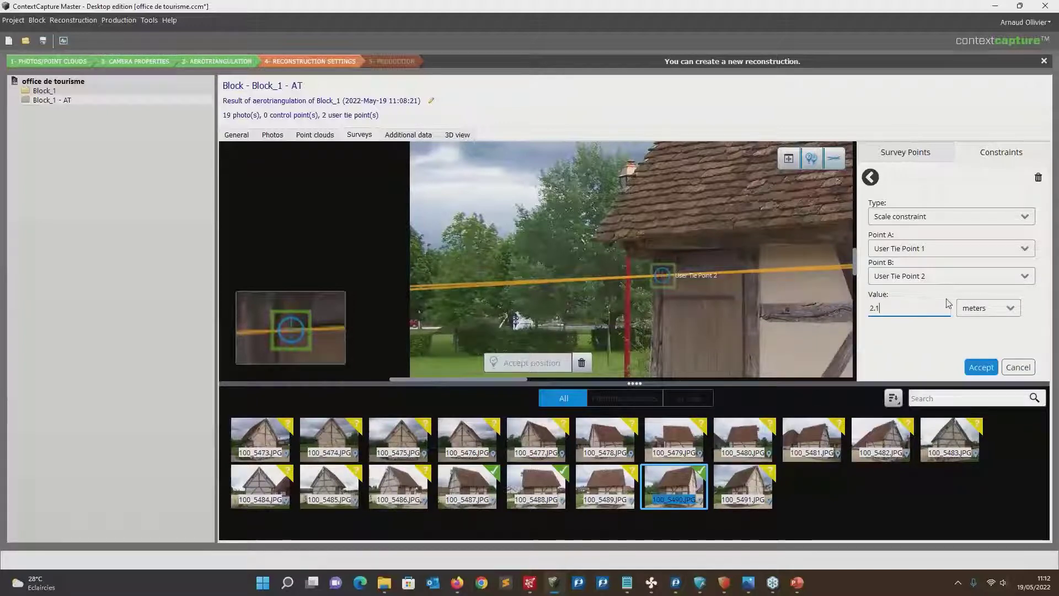
click(982, 367)
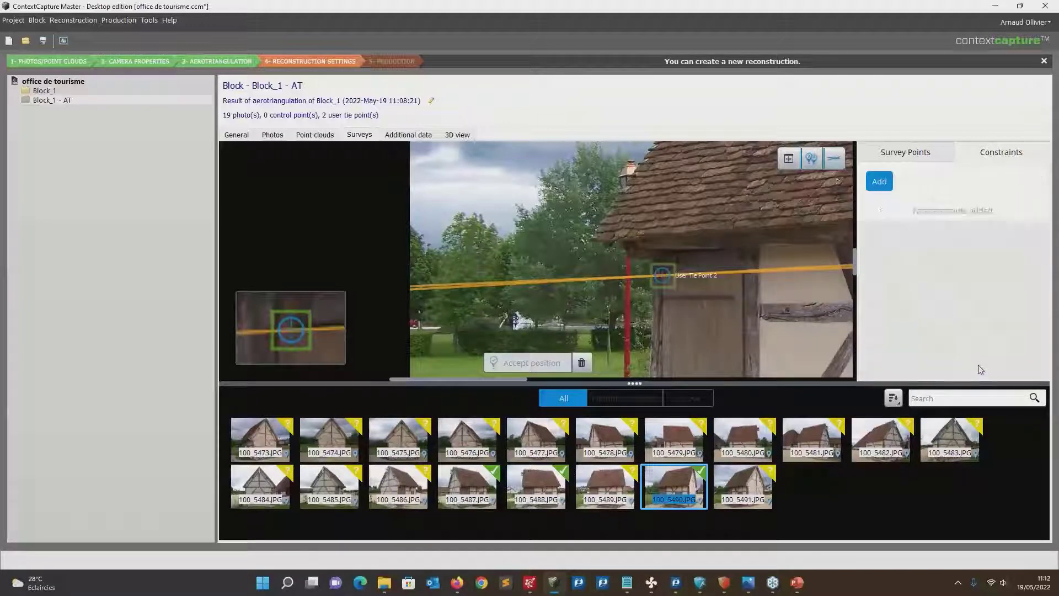
Submit a new aerotriangulation of Block_1 - AT using positioning constraints on user tie points, with the default name and settings
click(51, 104)
right_click(51, 104)
mouse_move(110, 100)
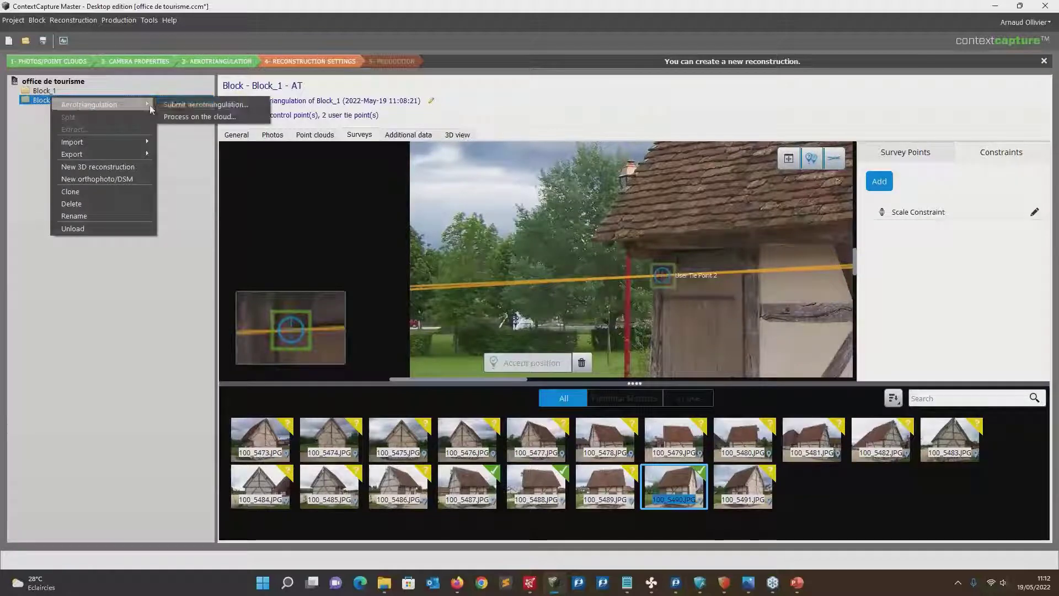
click(177, 106)
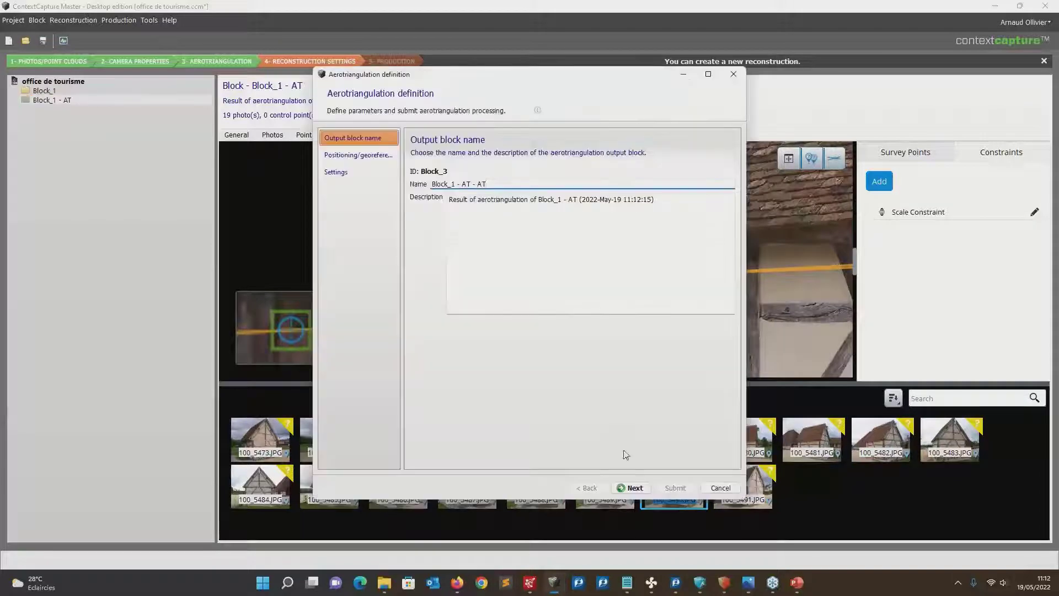
click(634, 488)
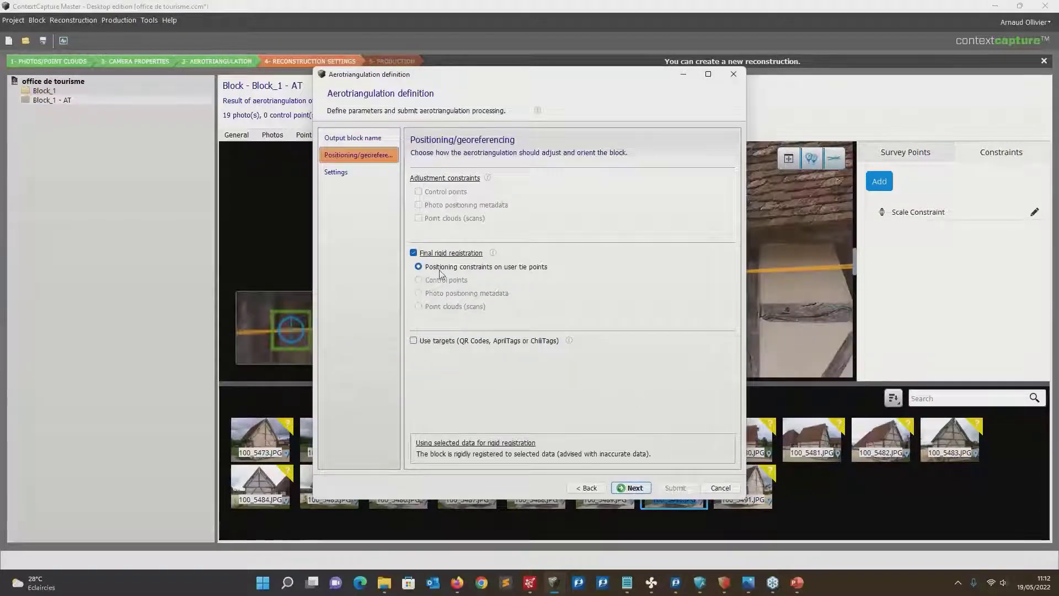
click(634, 487)
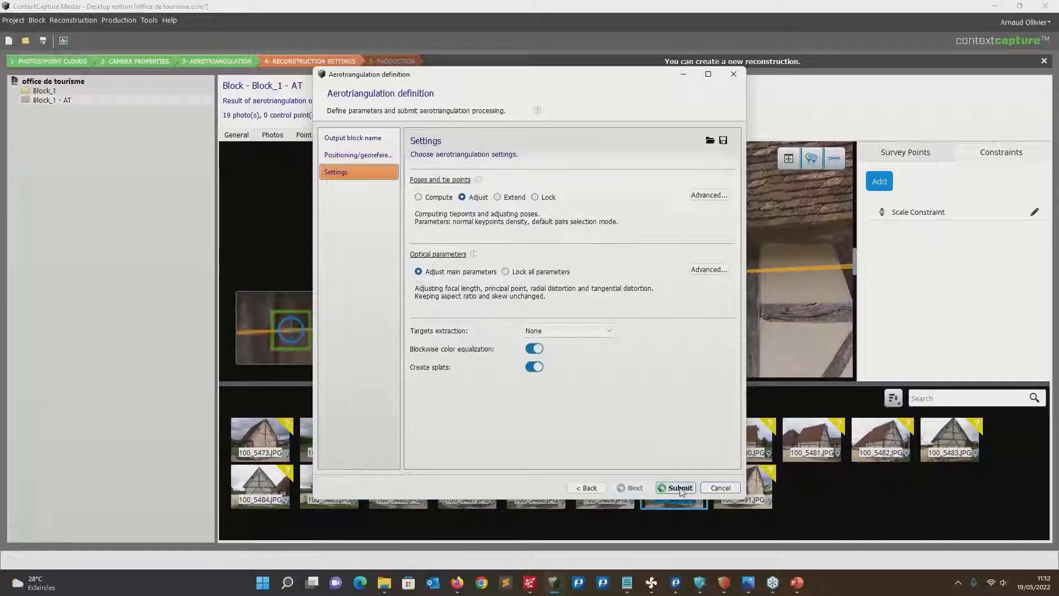
click(675, 487)
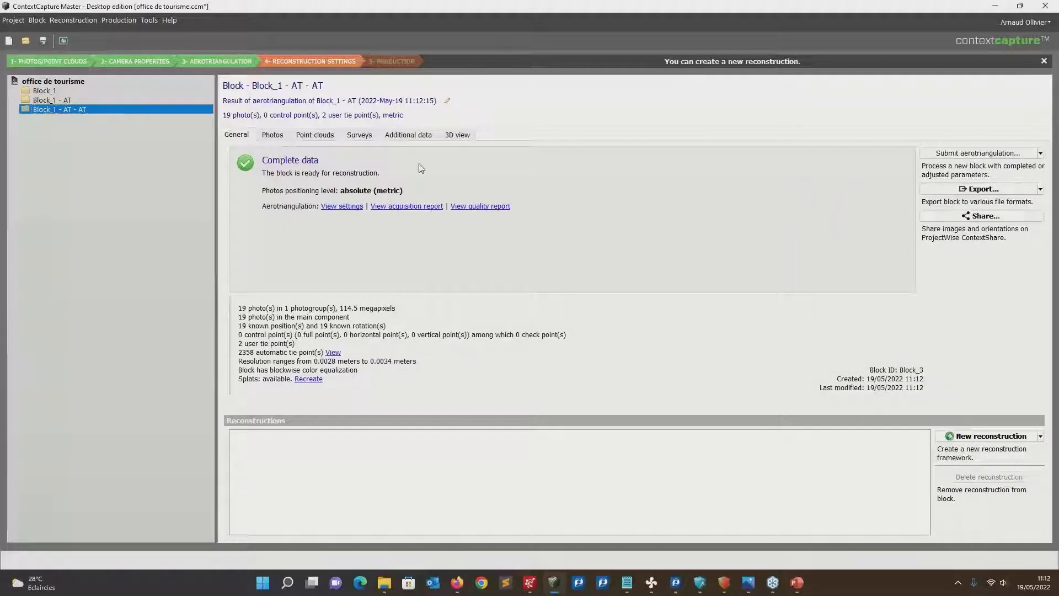
Measure a distance across the house model in the 3D view of Block_1 - AT - AT
click(458, 135)
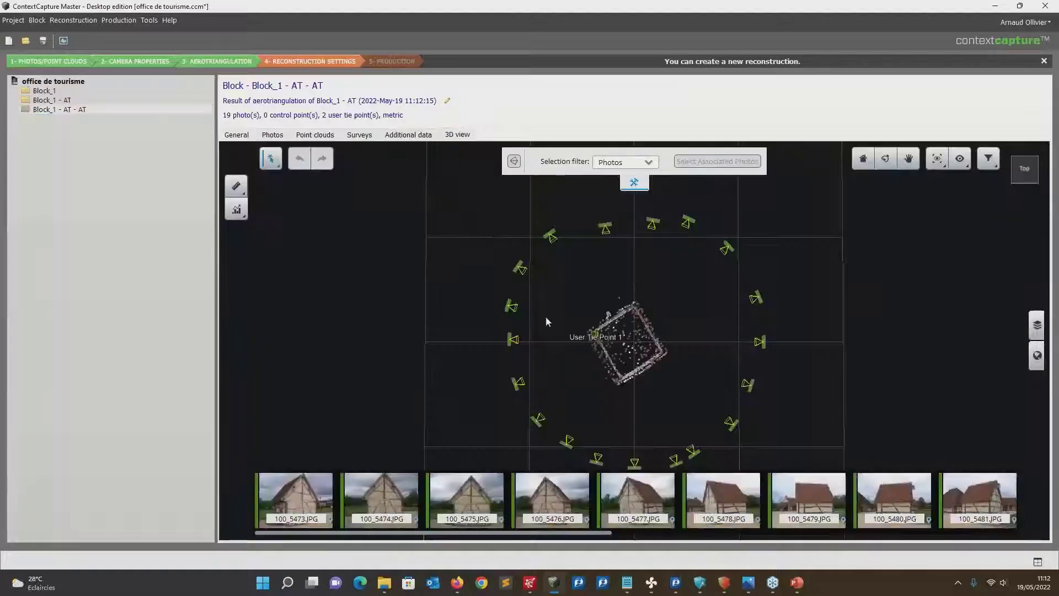
click(236, 186)
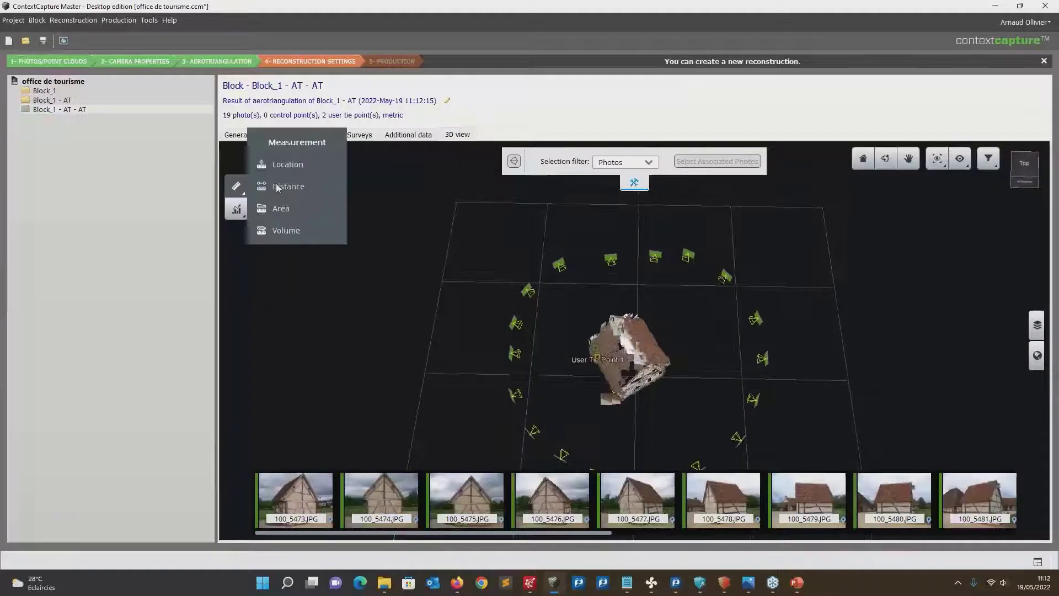
click(287, 186)
click(606, 334)
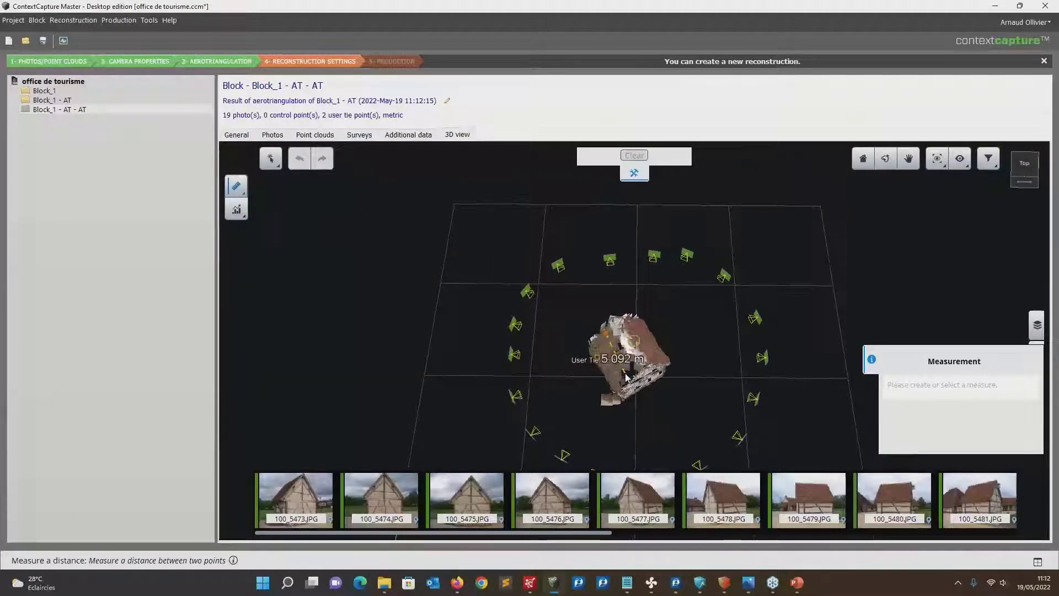
click(625, 373)
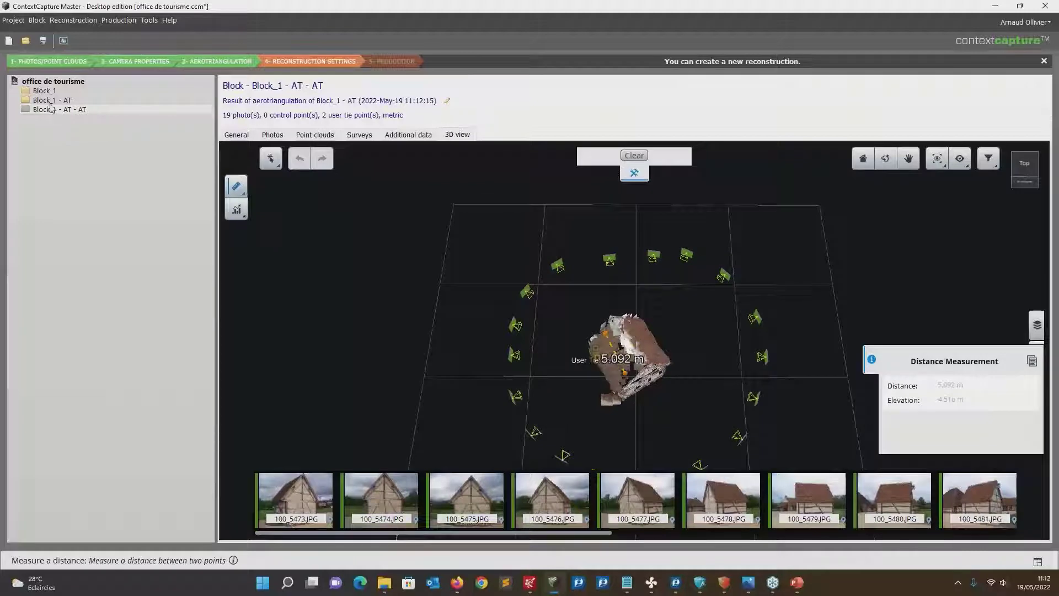
Create a new 3D reconstruction from the scaled block Block_1 - AT - AT
click(66, 99)
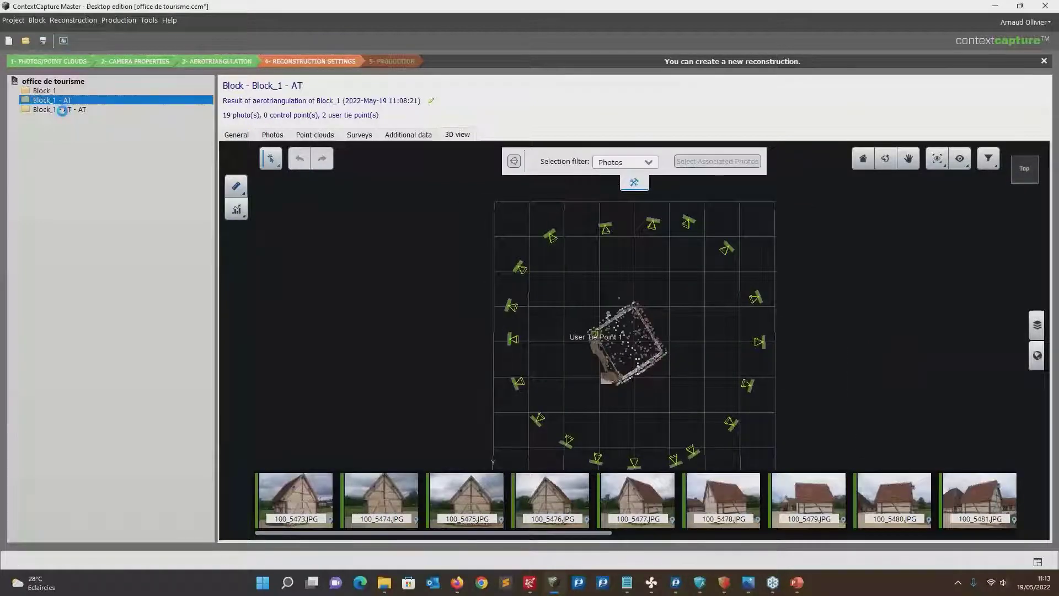
click(65, 109)
right_click(69, 110)
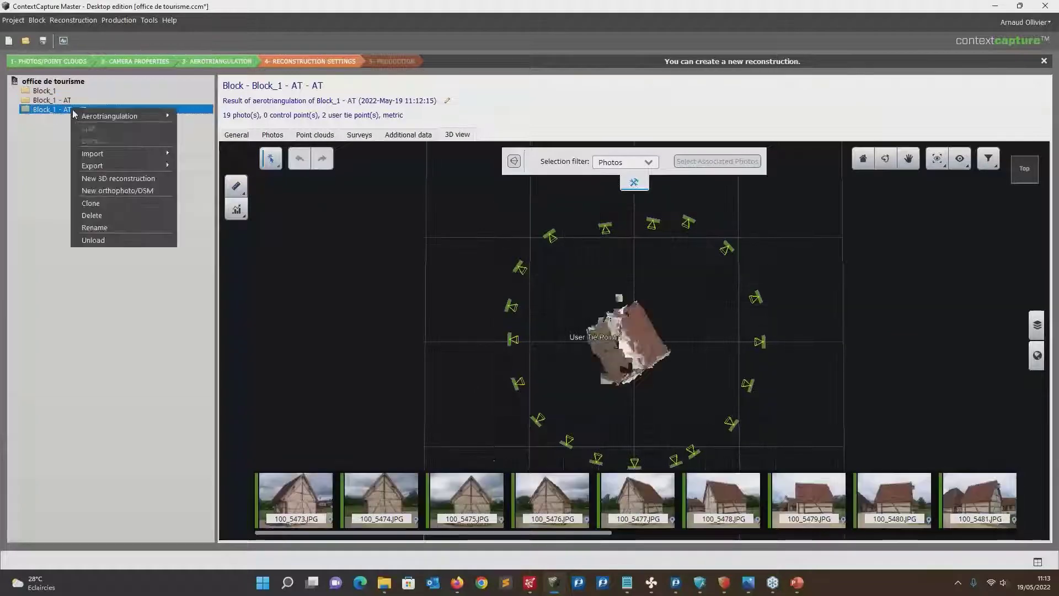
click(117, 180)
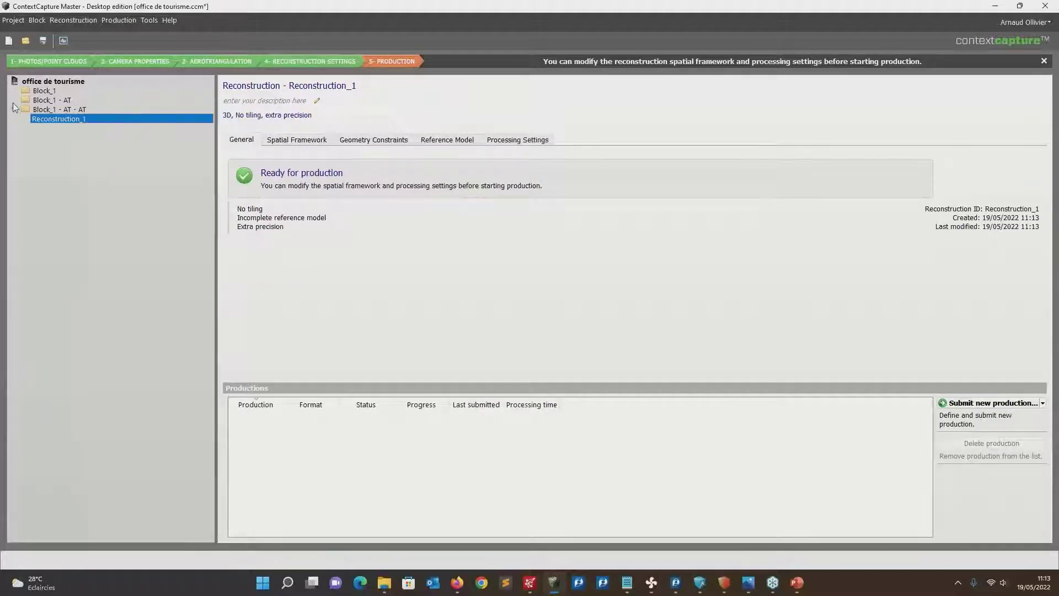
Submit a new production of Reconstruction_1 that exports a 3D mesh in 3MX format, keeping the default name, extent and output directory
right_click(54, 118)
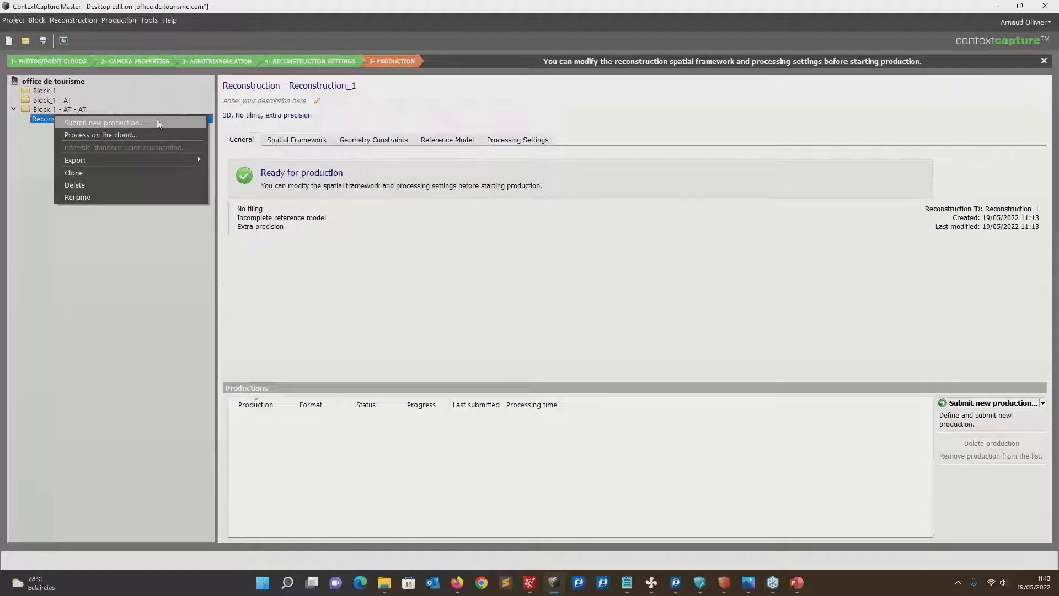
click(314, 199)
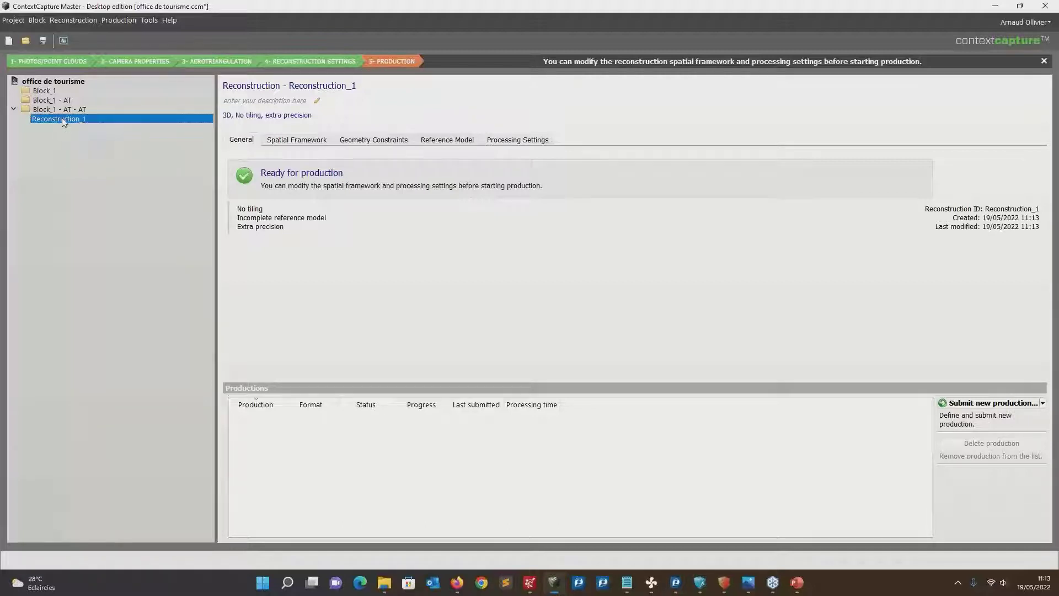
right_click(59, 118)
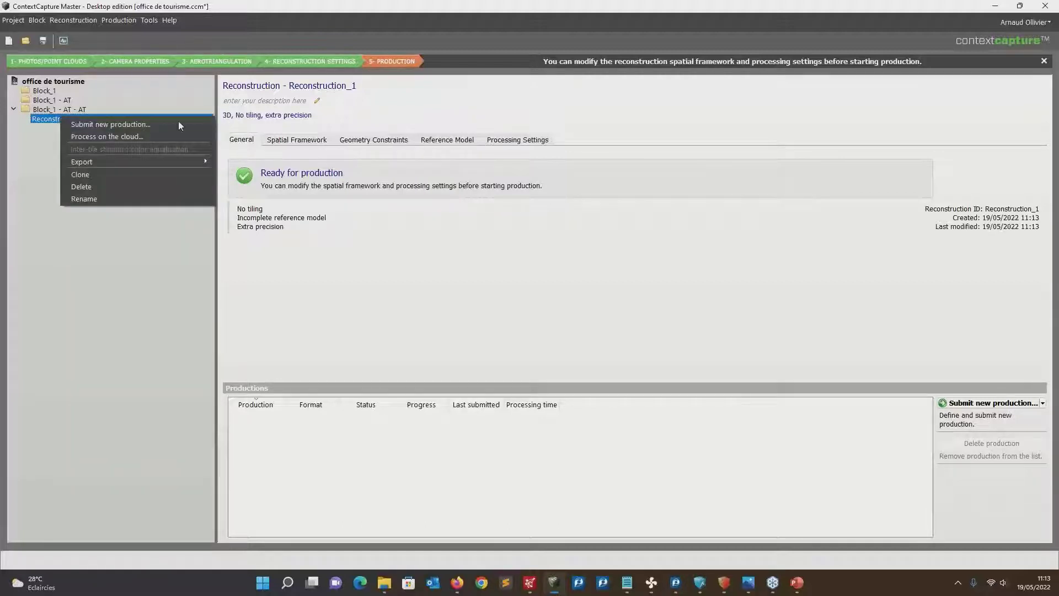
click(122, 126)
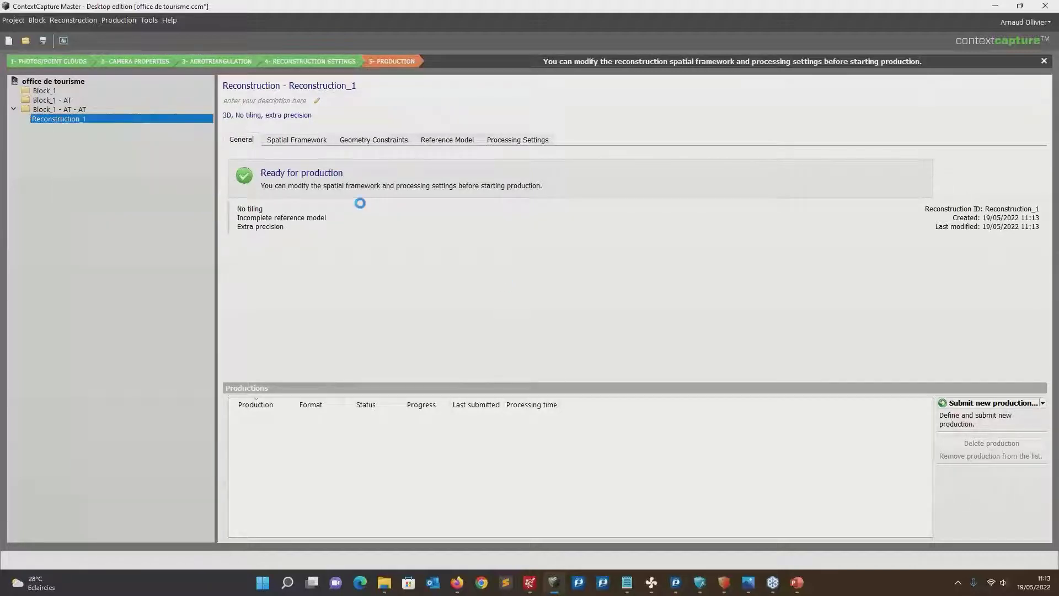
click(683, 388)
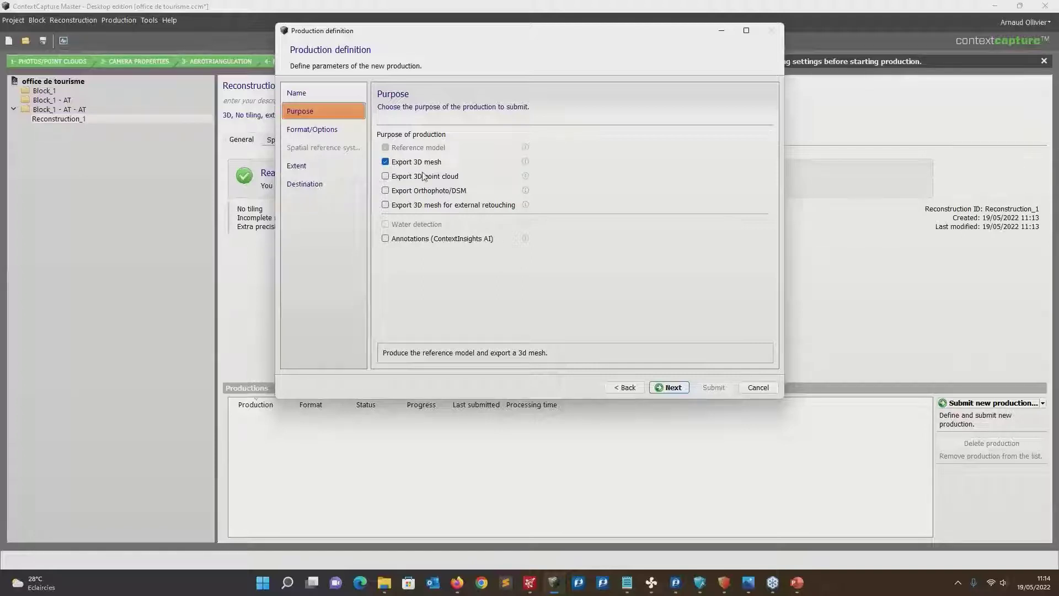
click(669, 388)
click(684, 389)
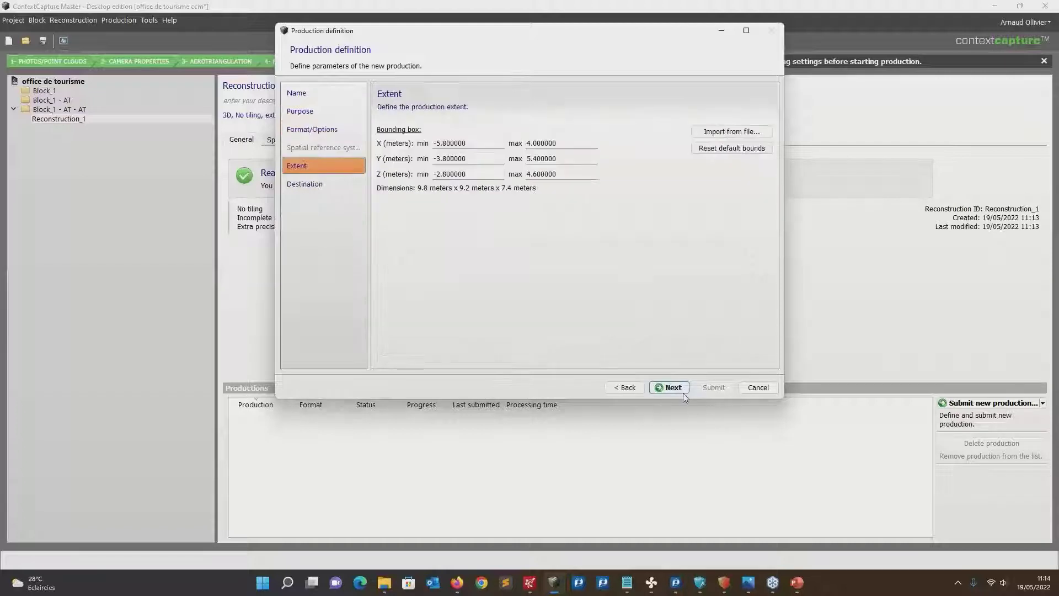
click(671, 388)
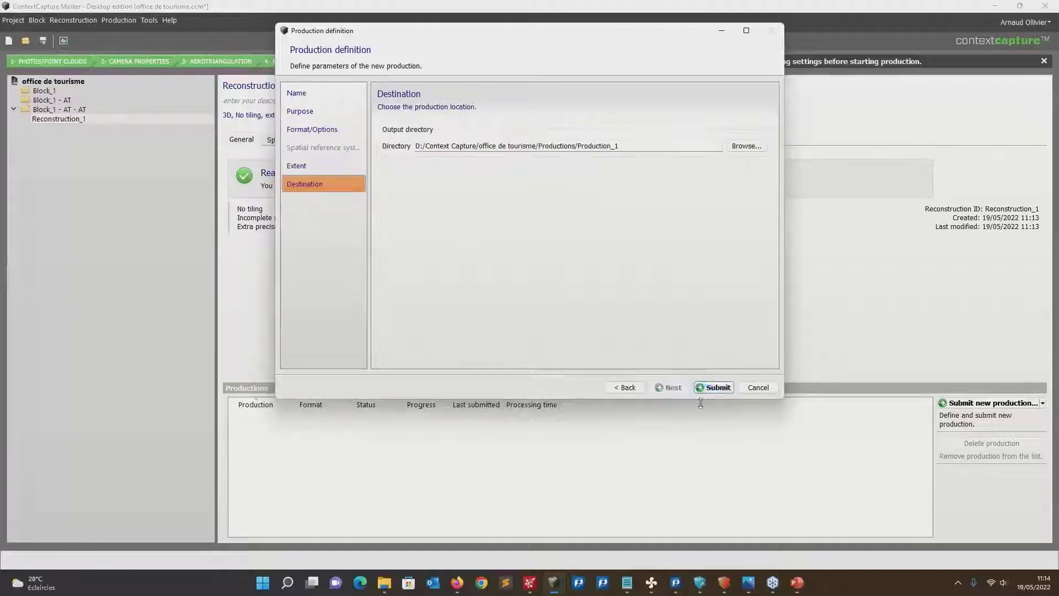
click(710, 388)
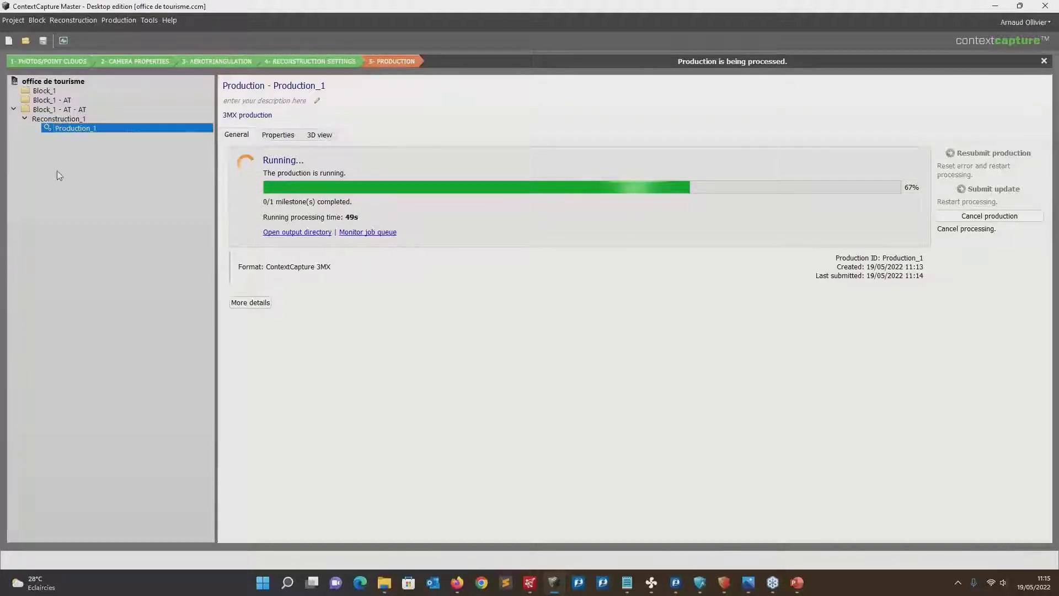
Check the spatial framework of Reconstruction_1, including its region of interest and tiling, and return to Production_1
key(Up)
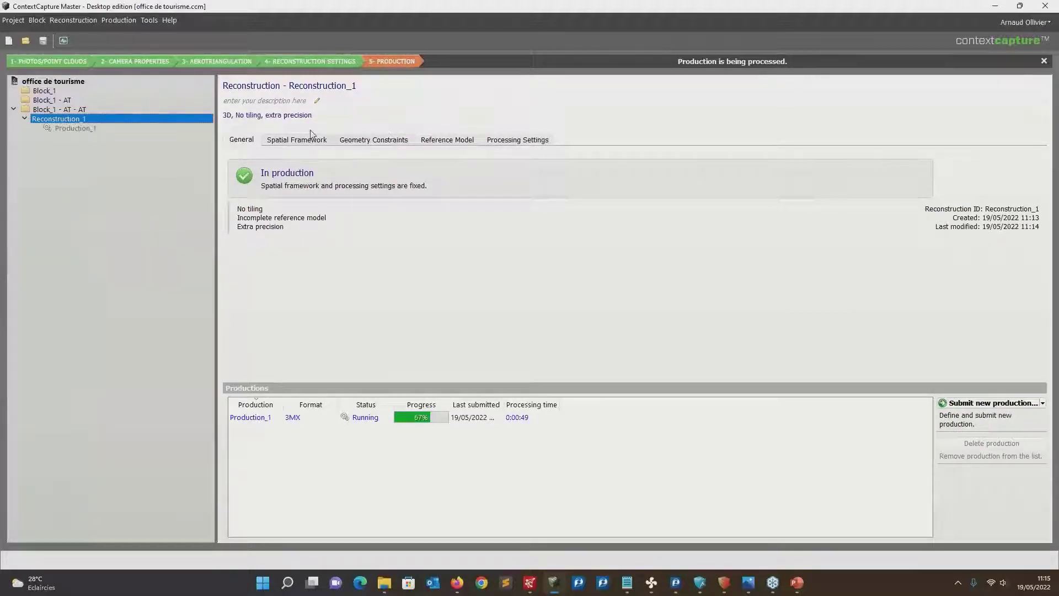
click(286, 140)
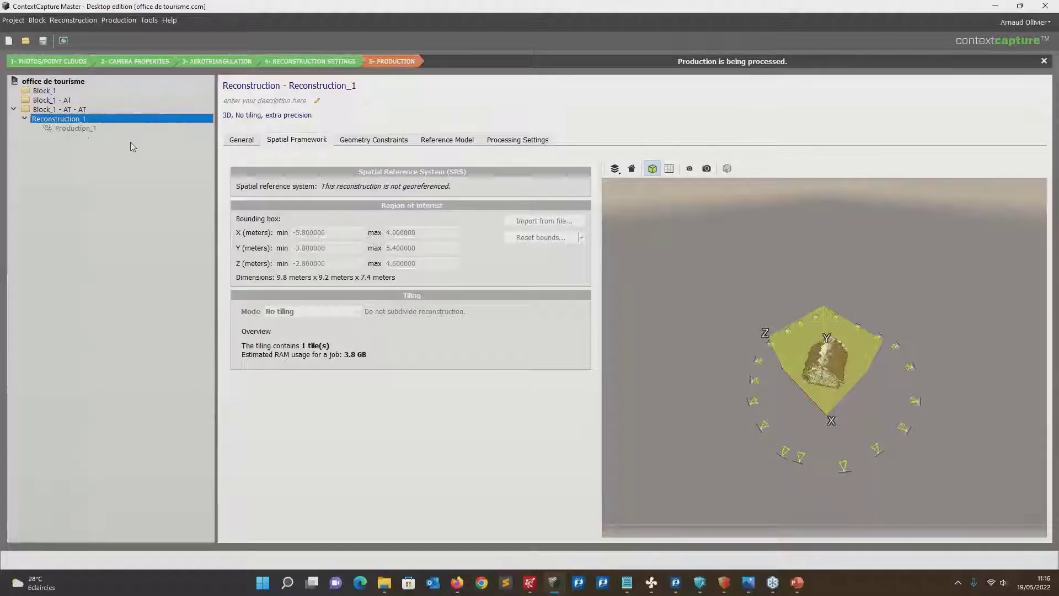
key(Down)
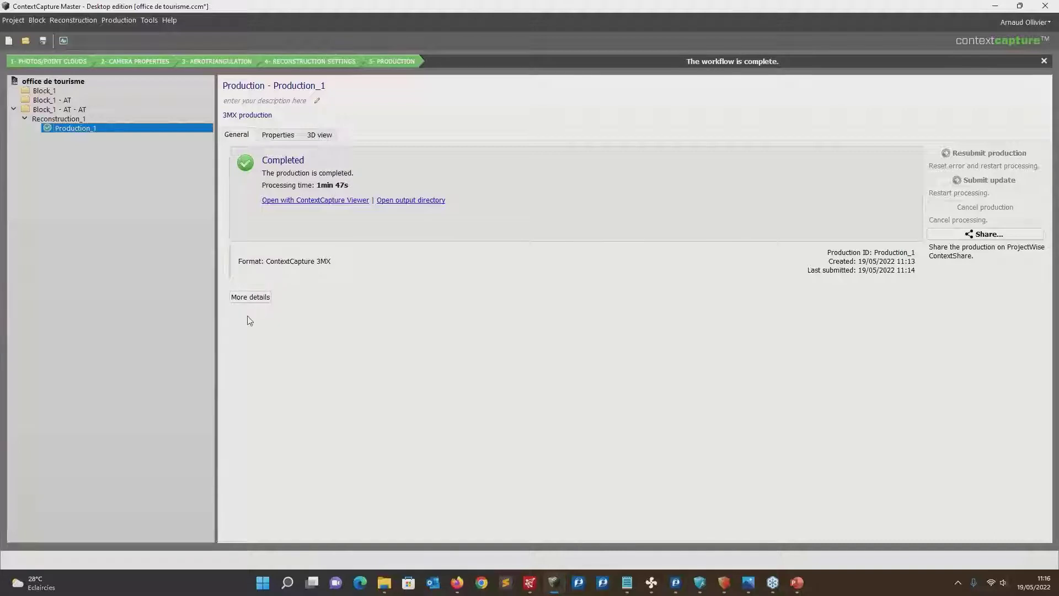
Examine the textured 3D mesh of Production_1 from all sides, including the door side, gables and stray geometry at the corner post
click(319, 134)
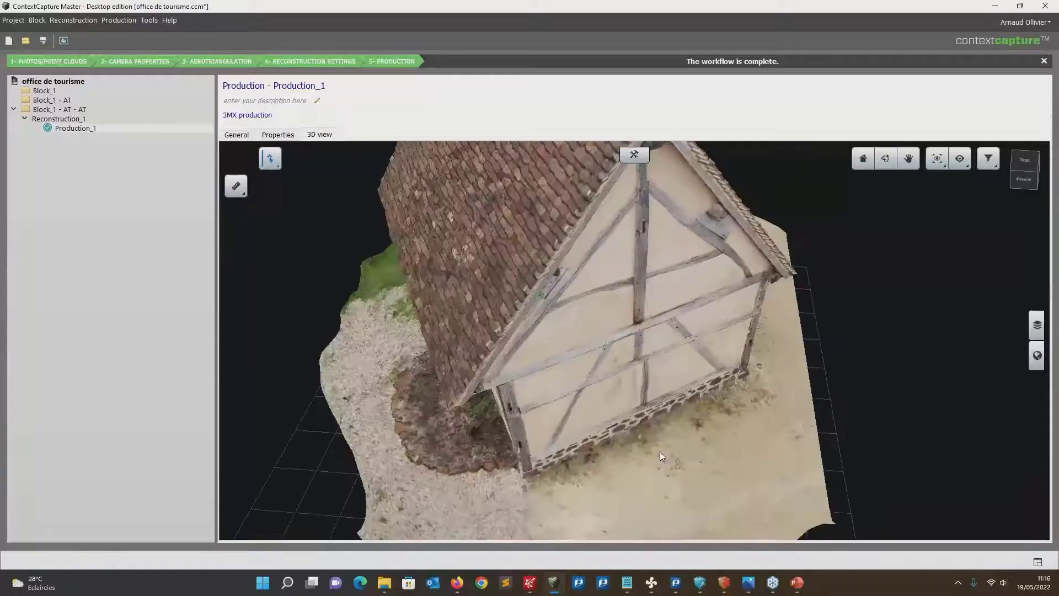
drag(468, 350, 783, 360)
drag(827, 319, 498, 317)
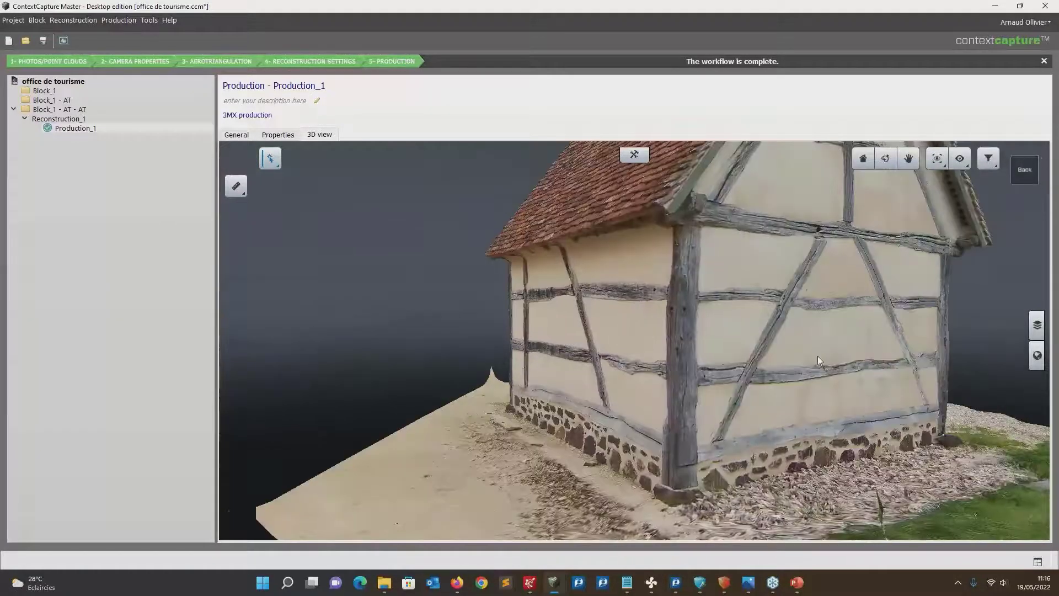
drag(817, 356, 574, 360)
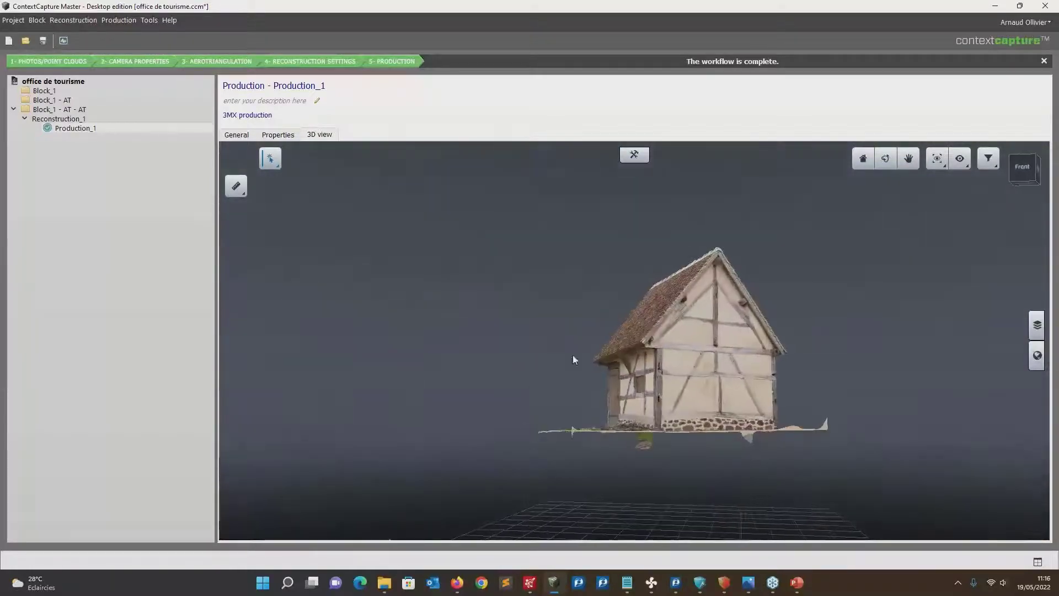
scroll(683, 405, up, 8)
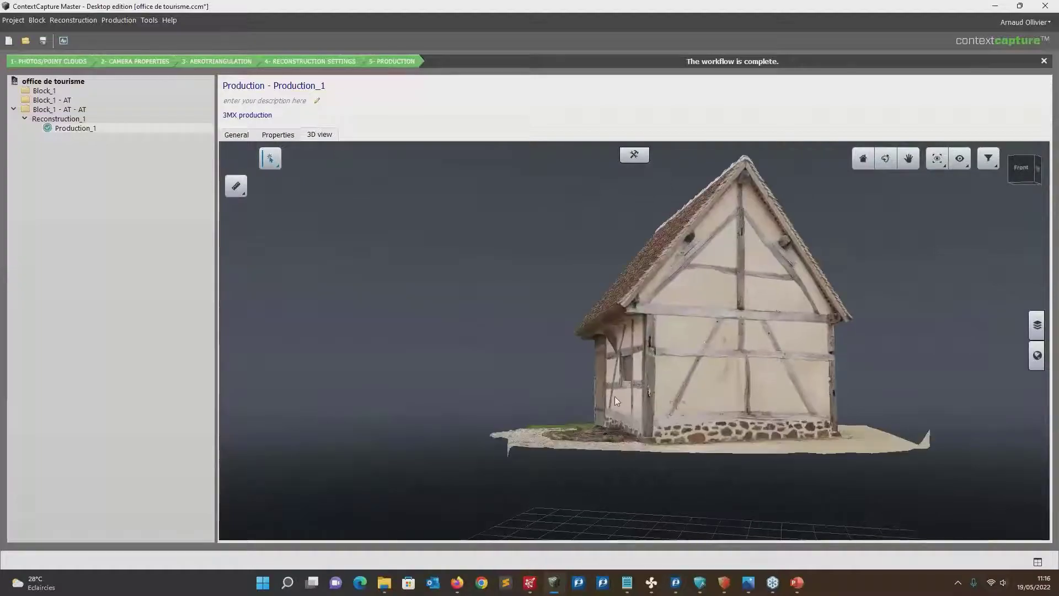
scroll(631, 384, down, 6)
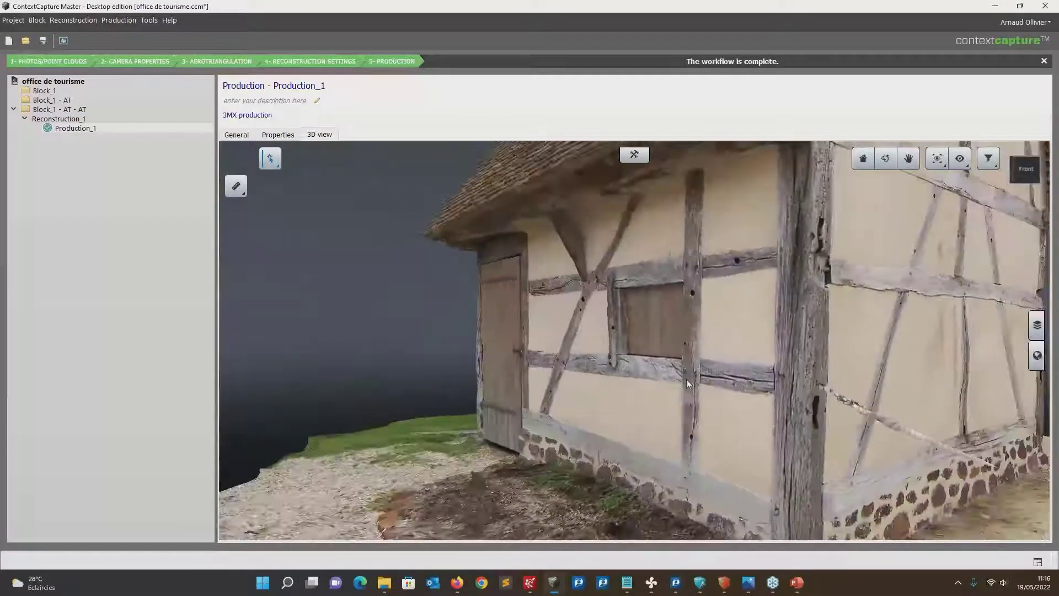
drag(849, 418, 590, 380)
scroll(637, 360, down, 5)
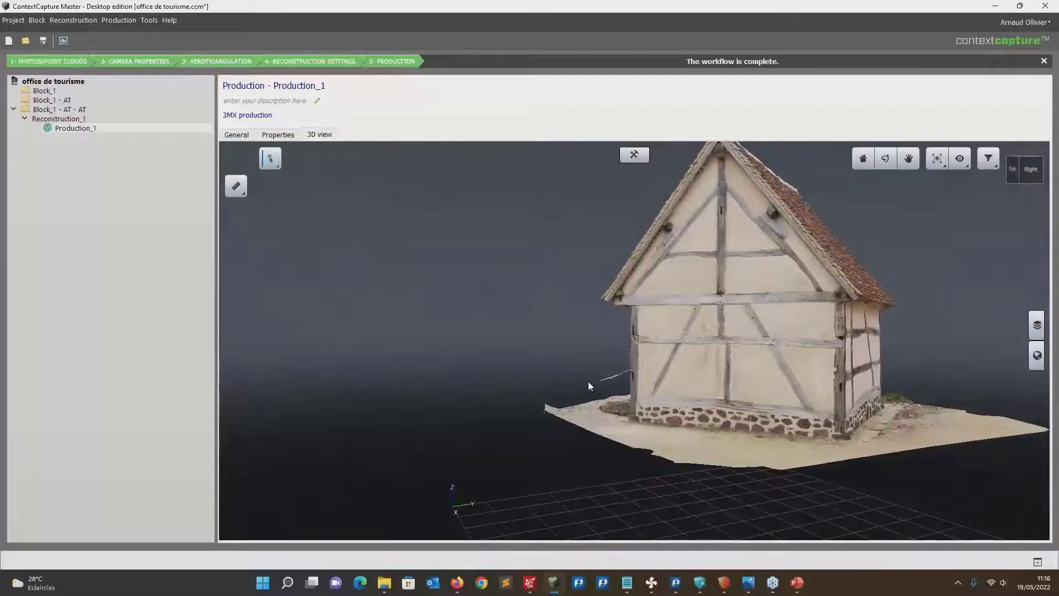
scroll(630, 372, up, 5)
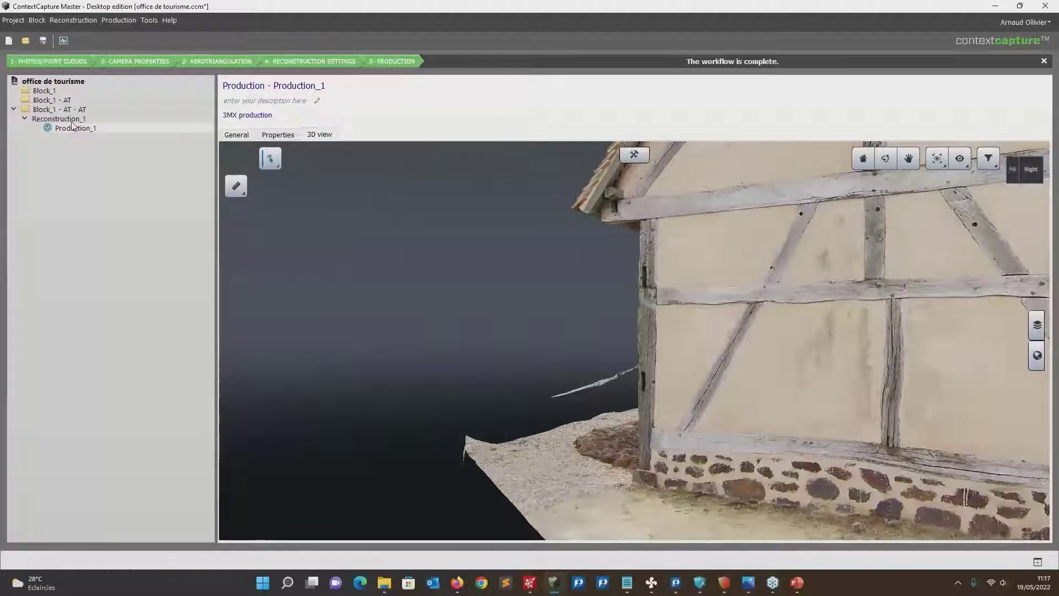
Open the reference model tile of Reconstruction_1 for Touchup
click(110, 117)
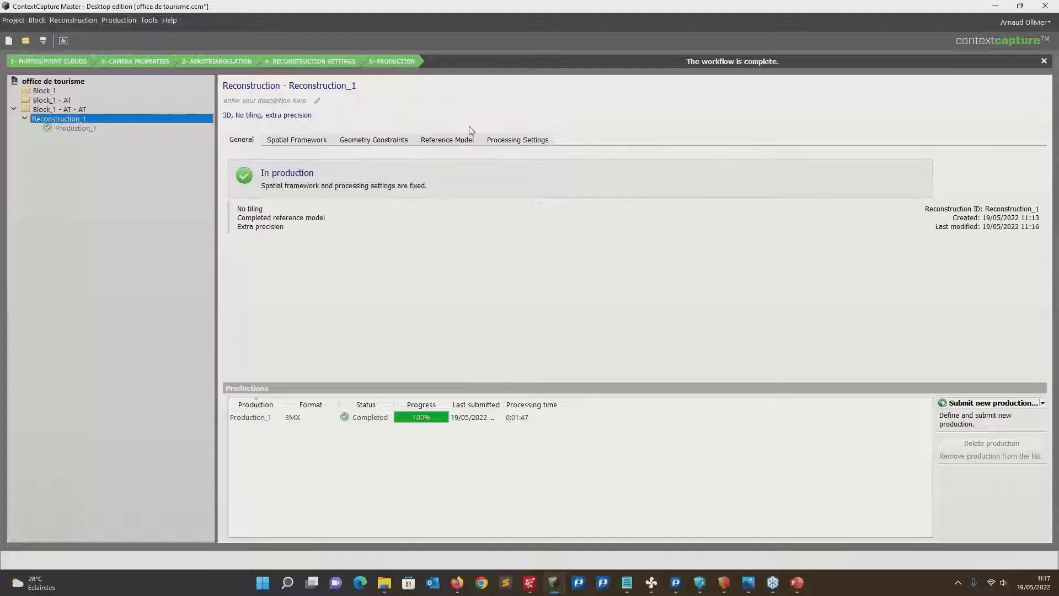
click(444, 140)
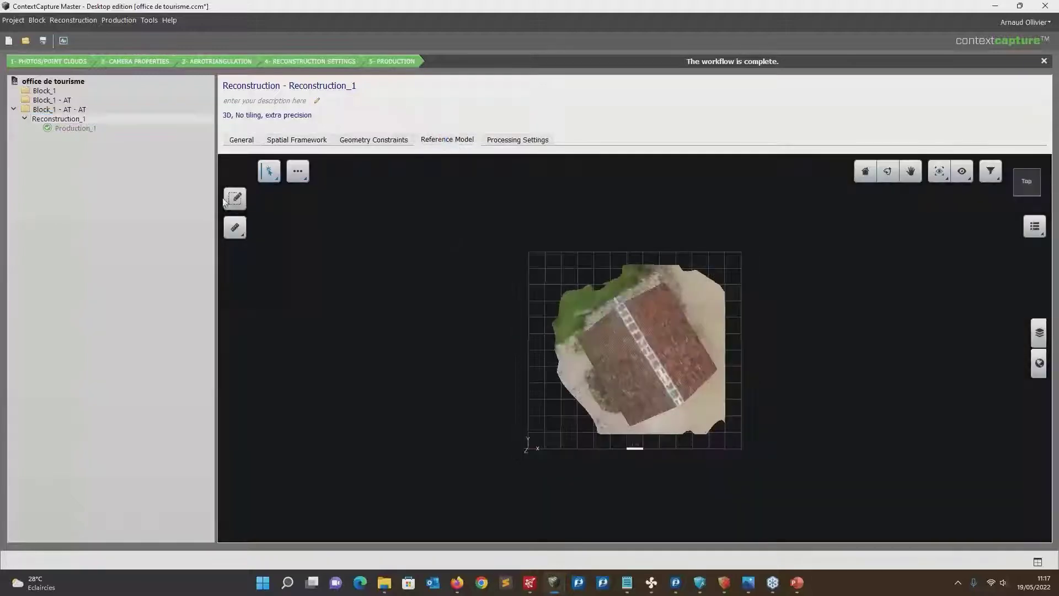
click(237, 200)
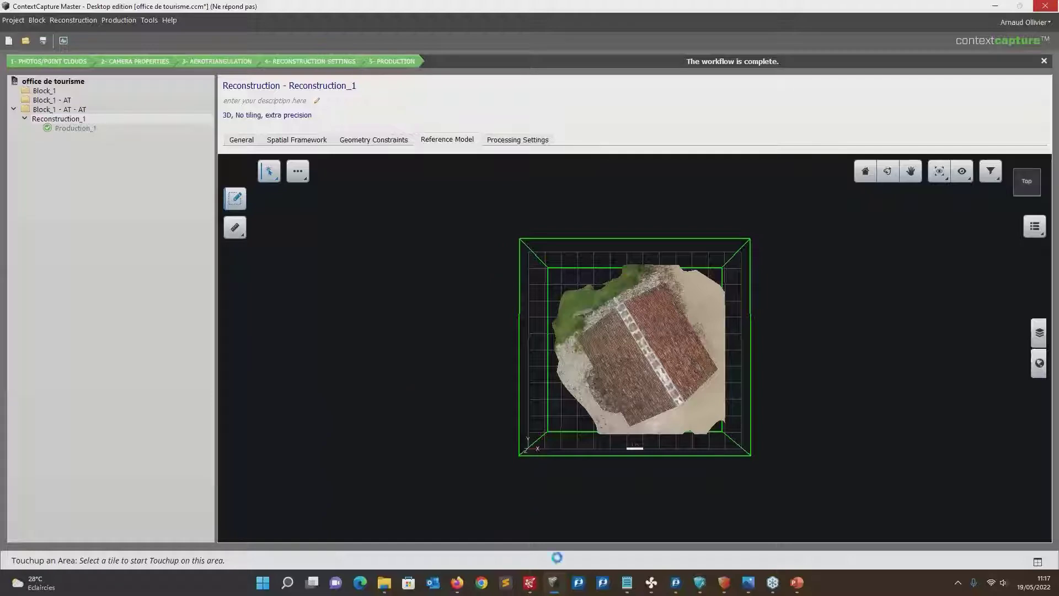
mouse_move(559, 580)
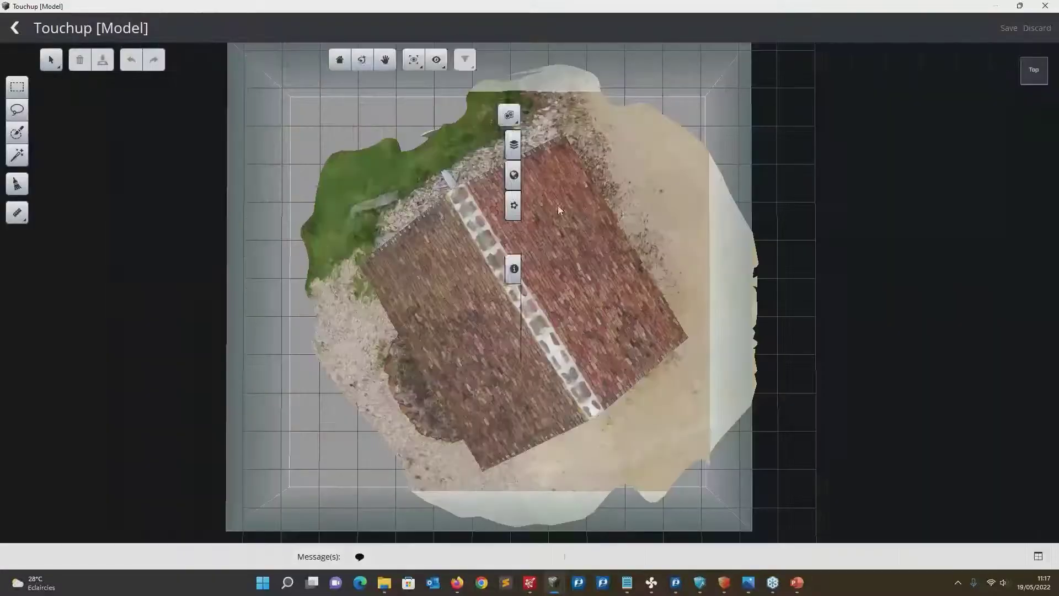
Lasso-select the thin stray geometry sticking out of the house's corner post and delete it from the mesh
drag(446, 384, 412, 469)
scroll(437, 473, up, 10)
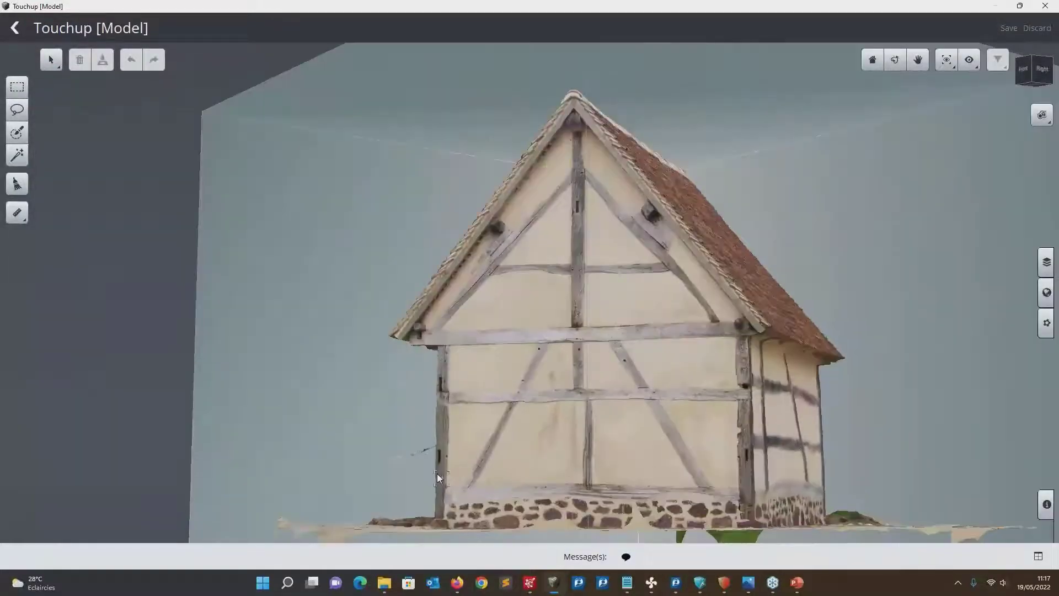
key(l)
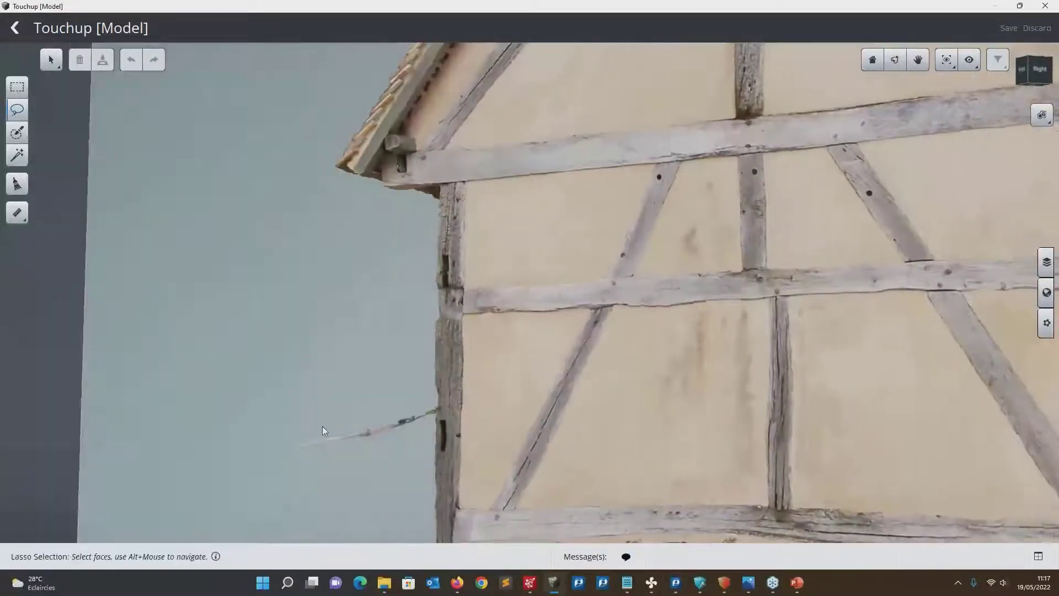
mouse_move(402, 442)
mouse_down()
mouse_move(439, 415)
mouse_move(438, 400)
mouse_move(334, 409)
mouse_up()
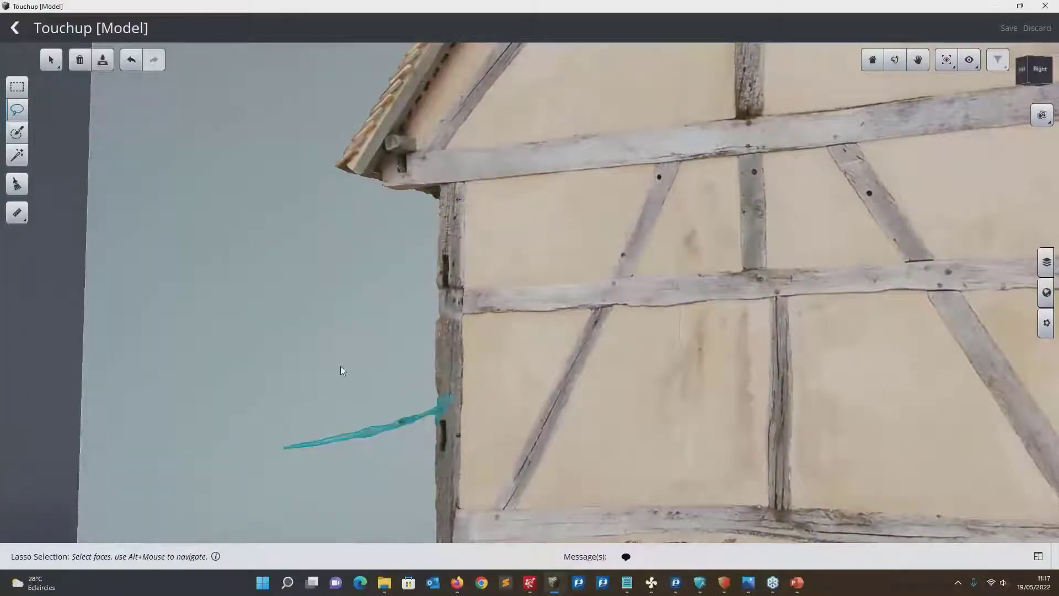
drag(366, 374, 293, 365)
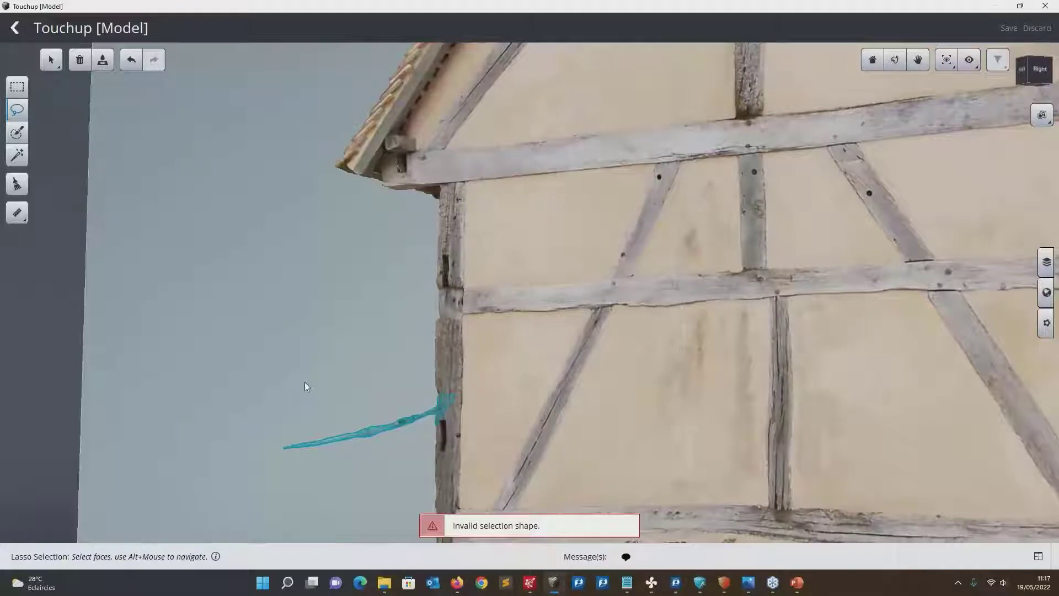
middle_drag(307, 387, 434, 340)
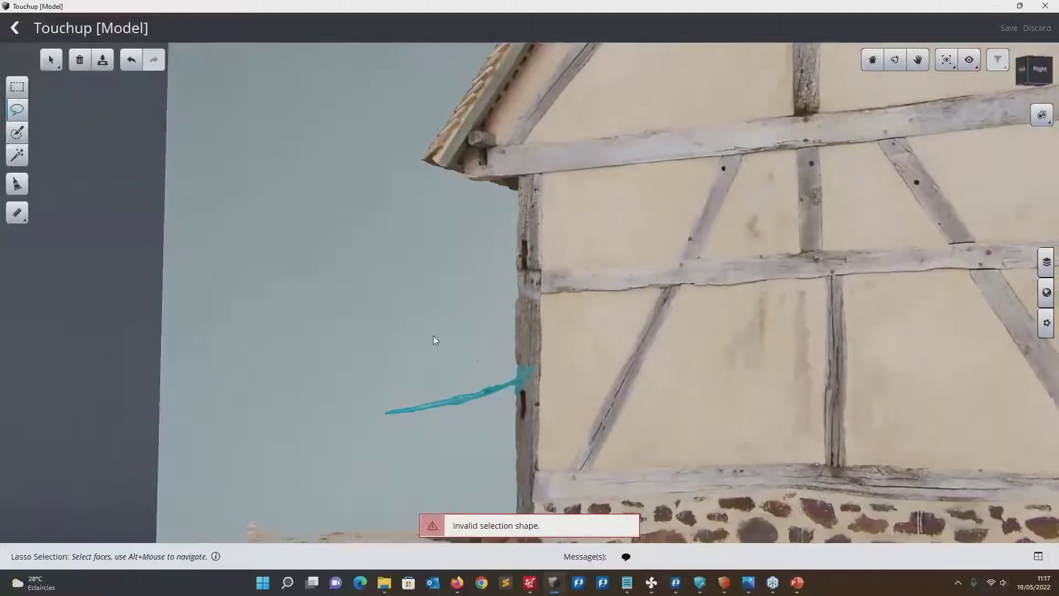
alt+drag(434, 341, 427, 369)
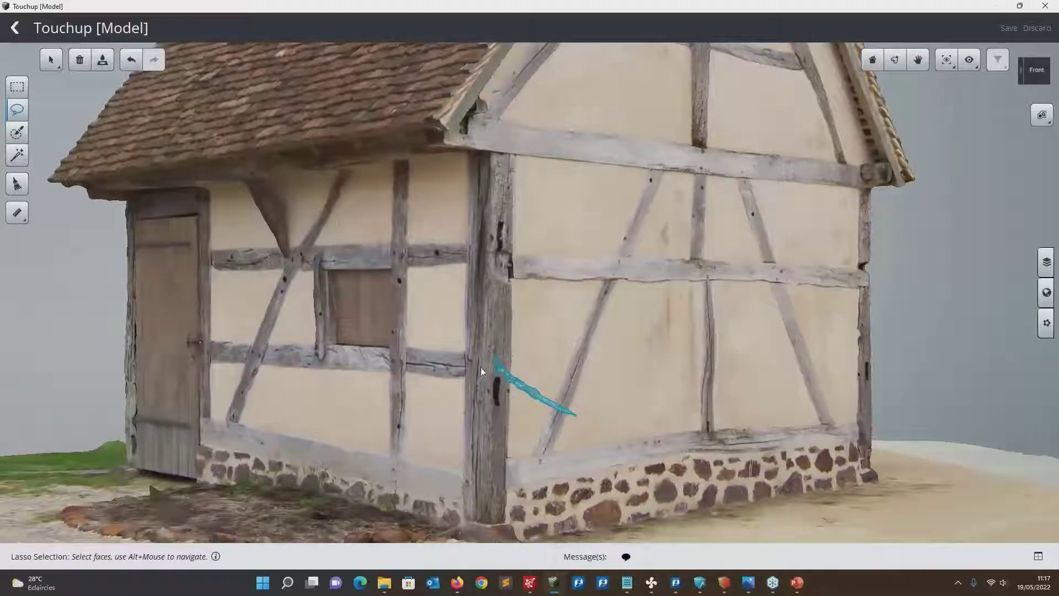
scroll(529, 399, down, 3)
mouse_move(570, 378)
mouse_down()
mouse_move(480, 420)
mouse_move(353, 443)
mouse_move(503, 363)
mouse_up()
Detect mesh defects of type Holes with Mesh Cleaning and fix all of them, closing the gap in the corner post
scroll(499, 374, up, 10)
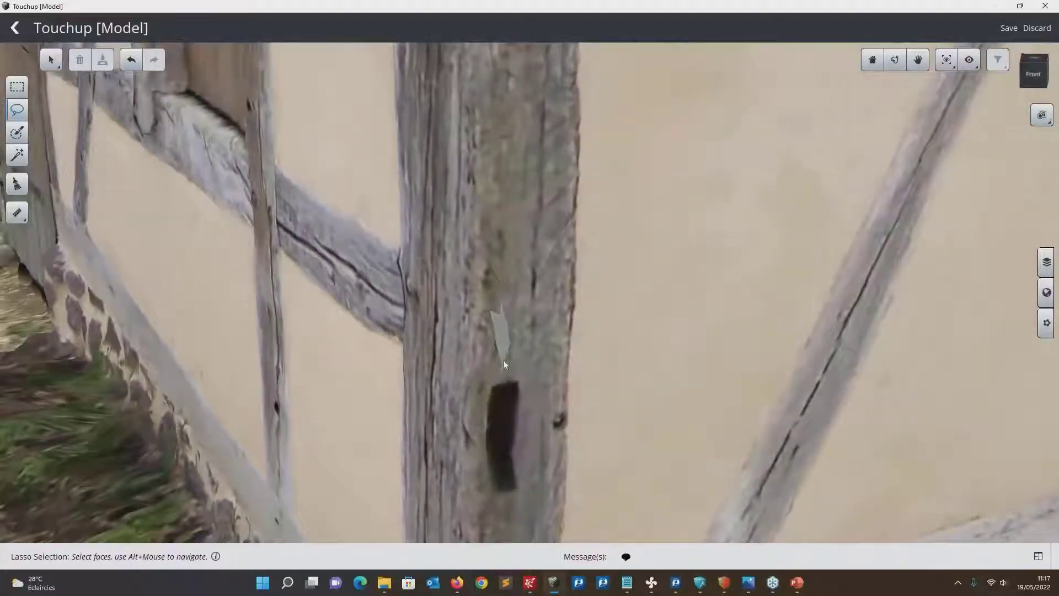
click(16, 185)
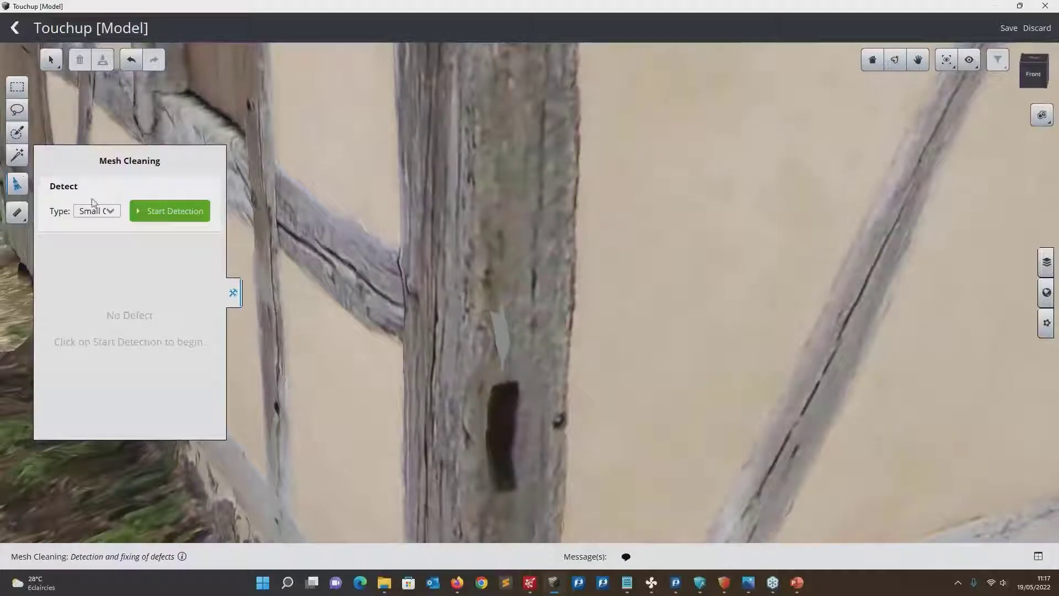
click(102, 211)
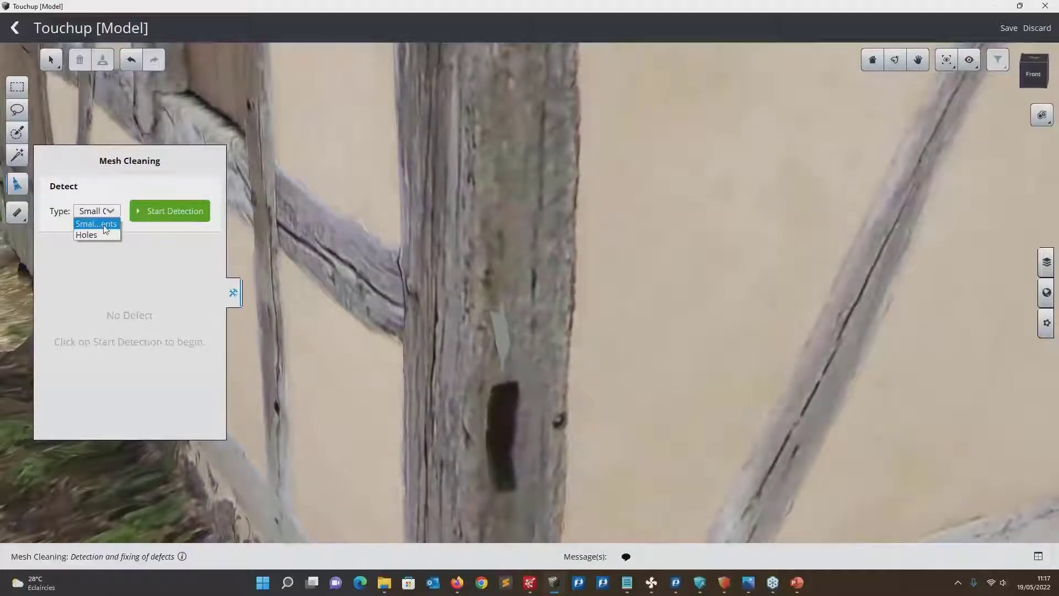
click(99, 235)
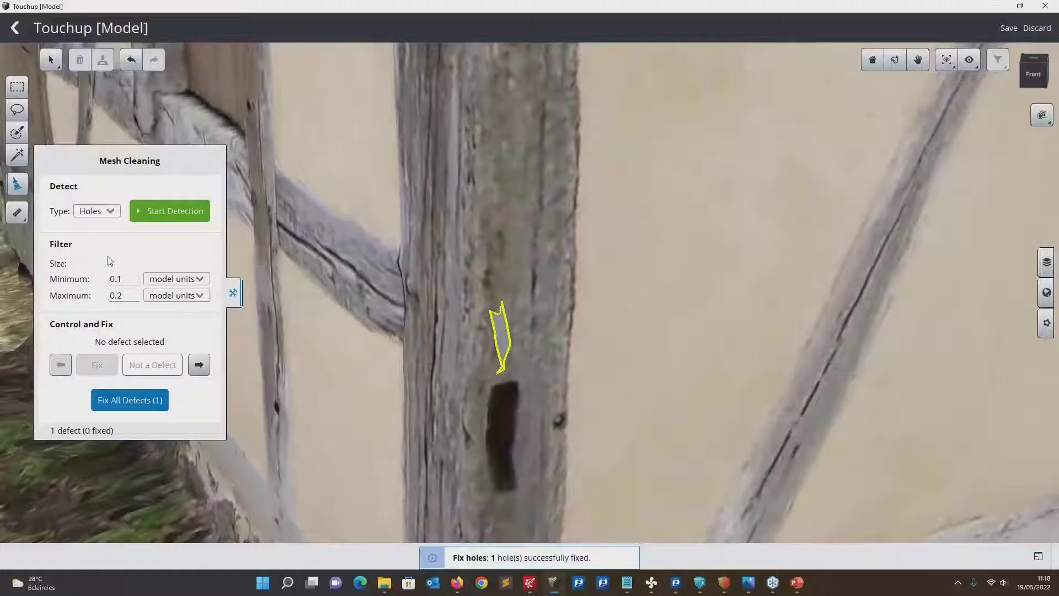
click(147, 400)
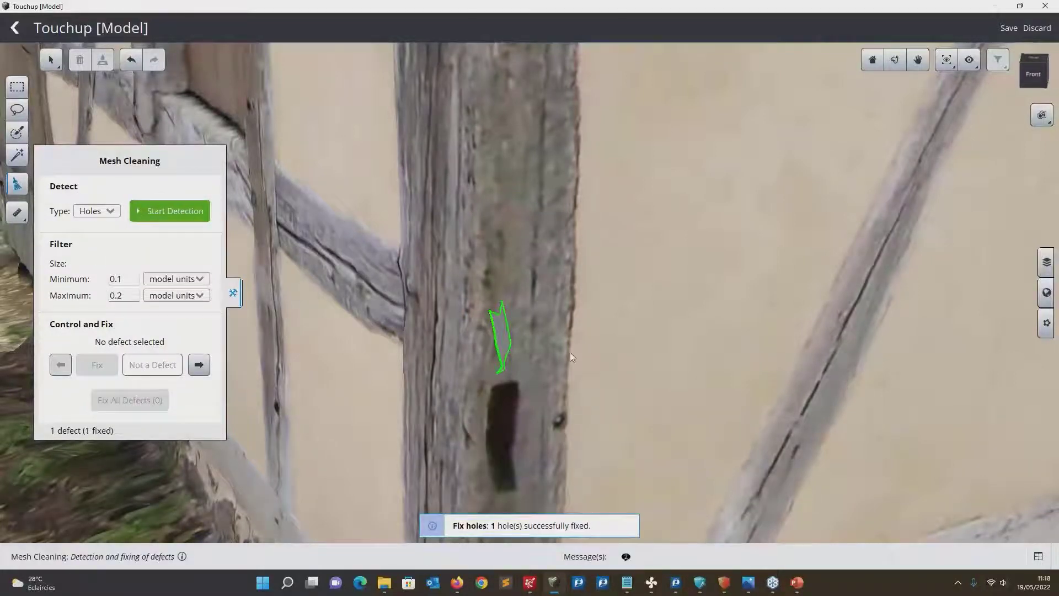
middle_drag(571, 352, 344, 395)
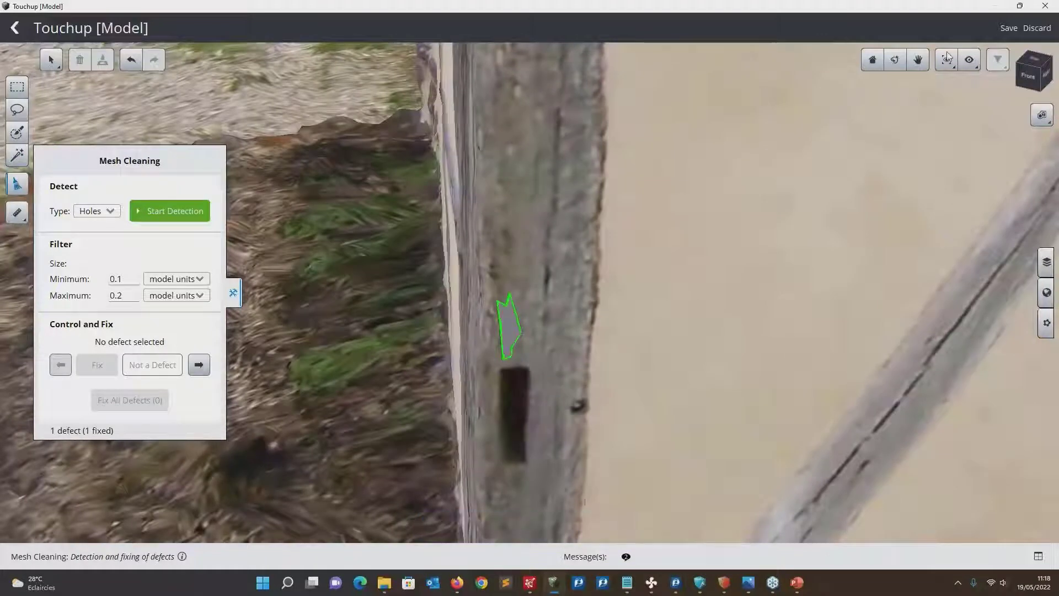
Save the touchup changes with Discard Textures enabled and close the Touchup window
click(1009, 28)
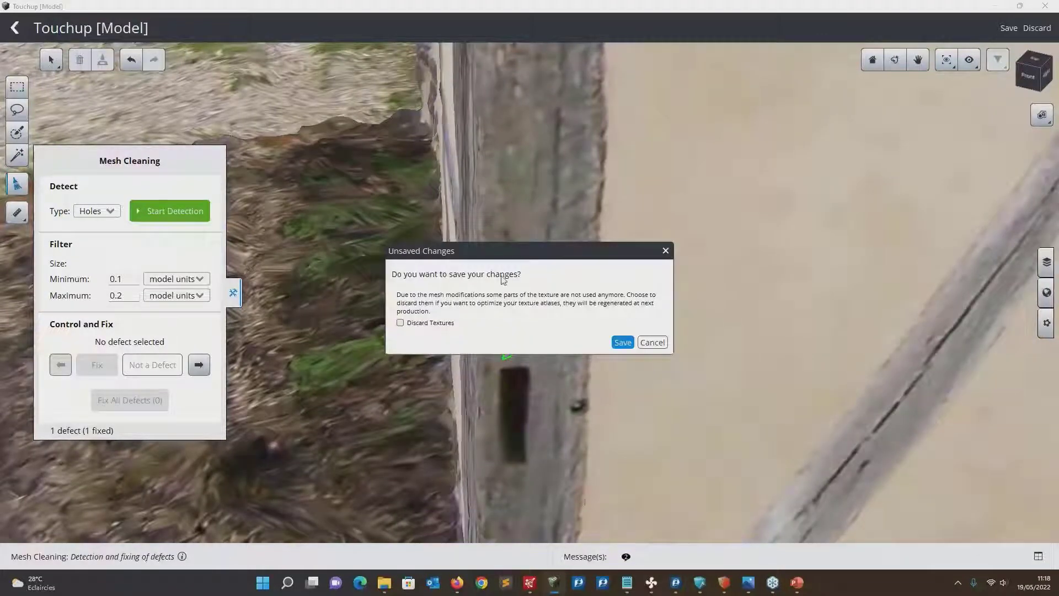
drag(500, 257, 675, 266)
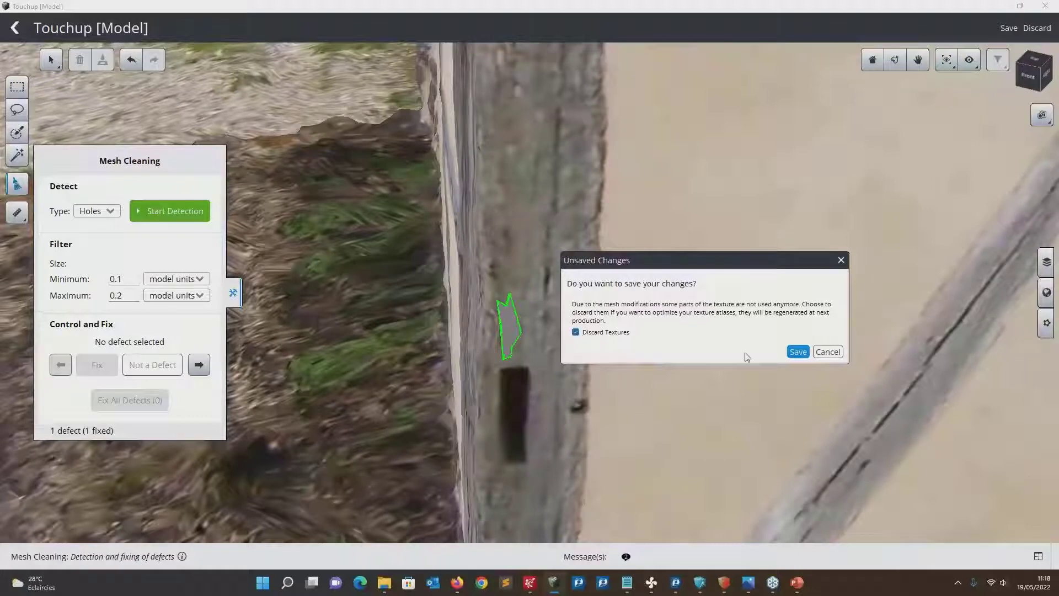
click(797, 351)
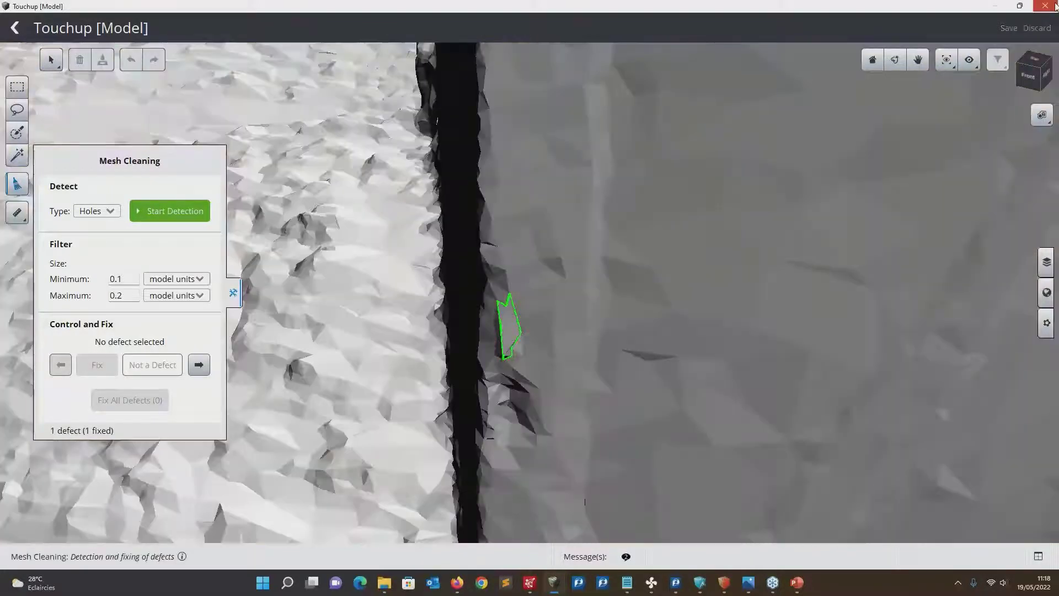
click(1055, 6)
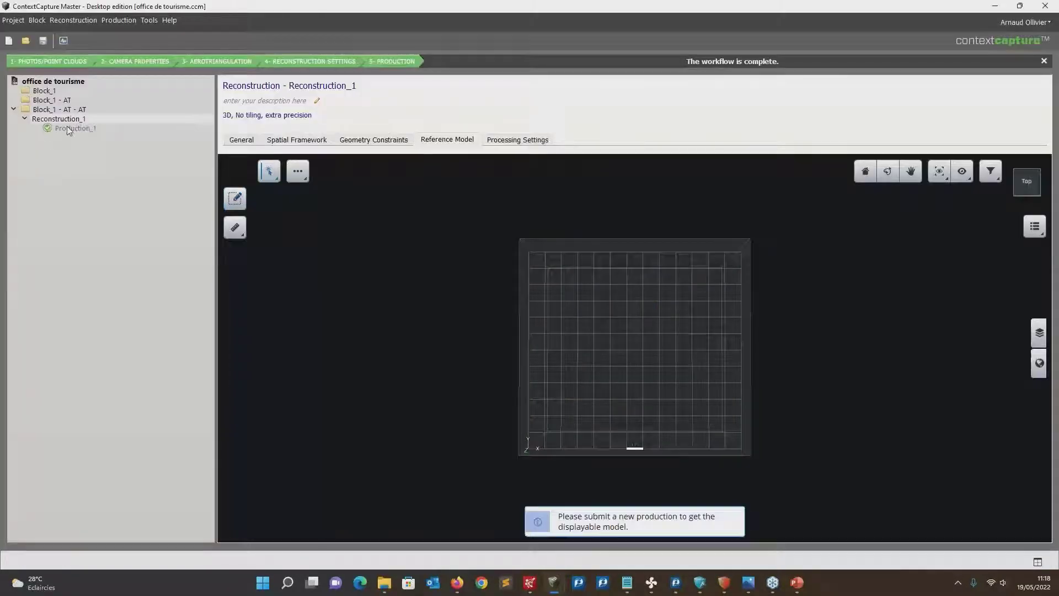
Submit an update of the outdated Production_1 so it is reprocessed with the retouched mesh
click(67, 128)
right_click(67, 128)
click(127, 156)
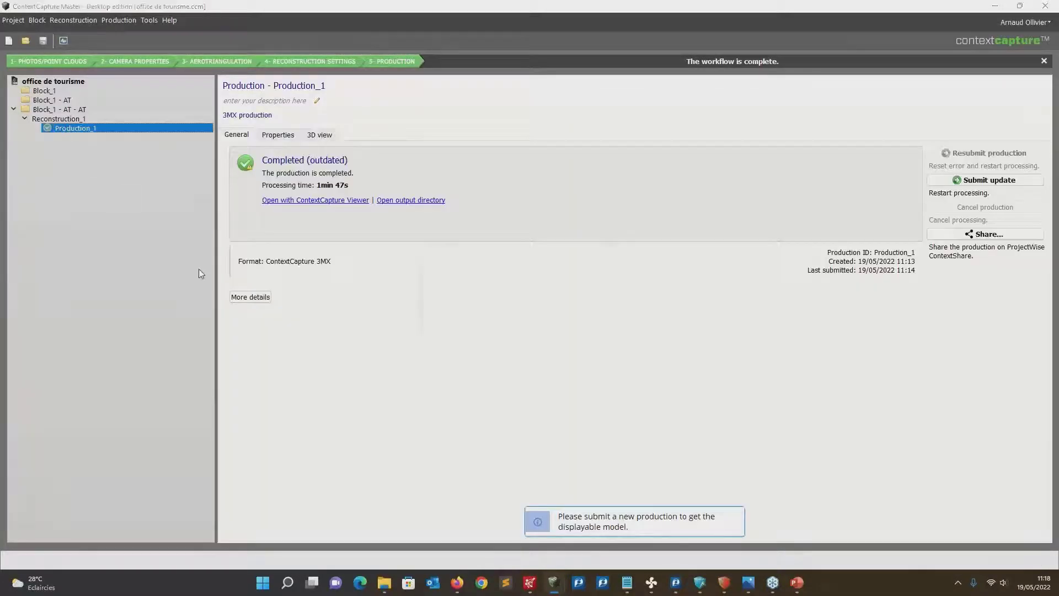
click(550, 305)
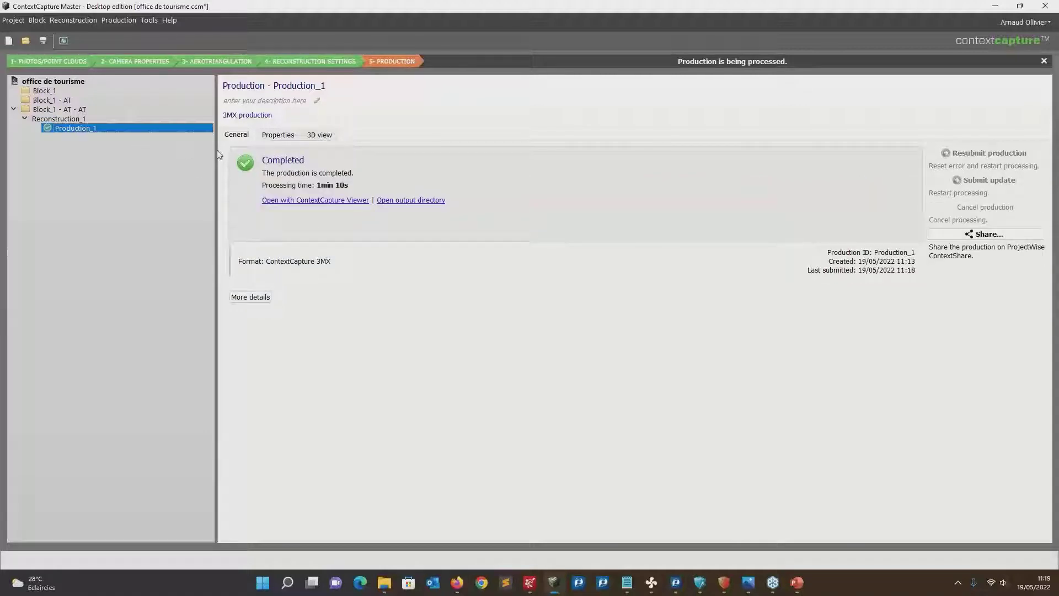
Examine the updated 3D mesh of Production_1, especially the retouched corner post and its surroundings
click(320, 135)
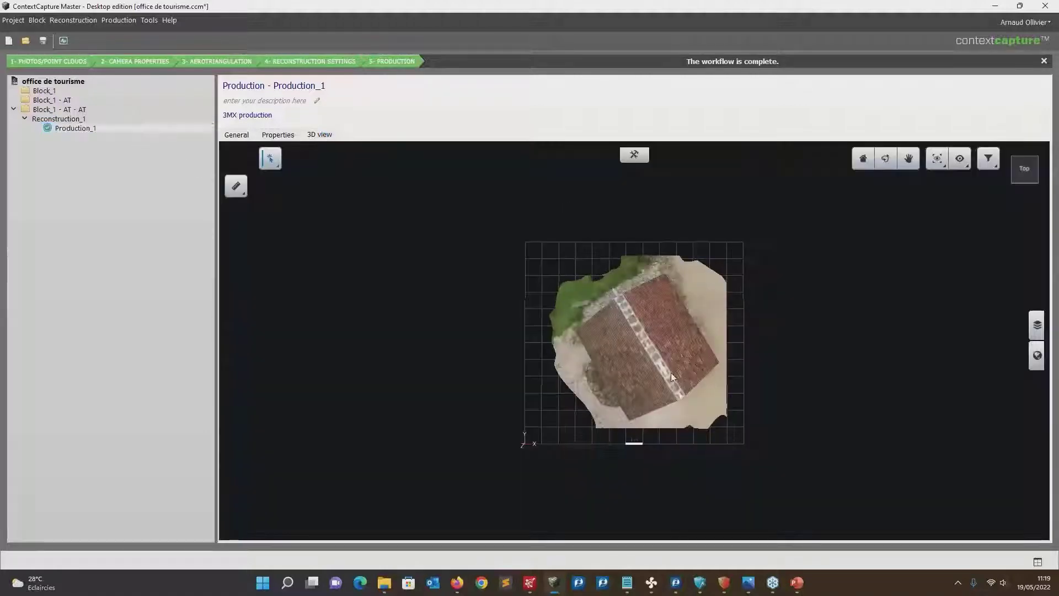
drag(671, 372, 621, 204)
scroll(624, 498, up, 5)
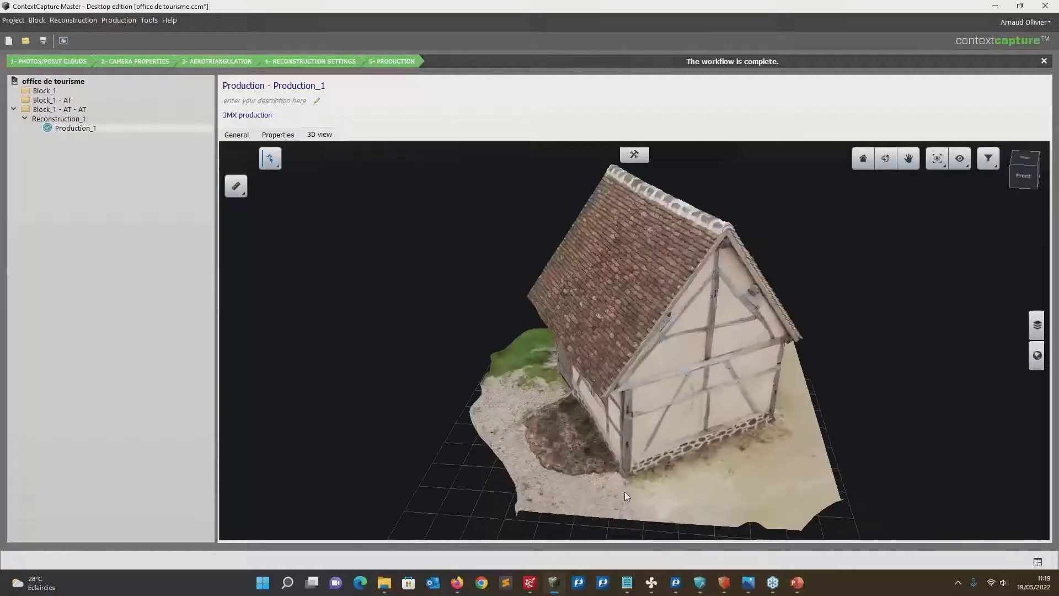
scroll(624, 486, up, 3)
drag(623, 475, 681, 350)
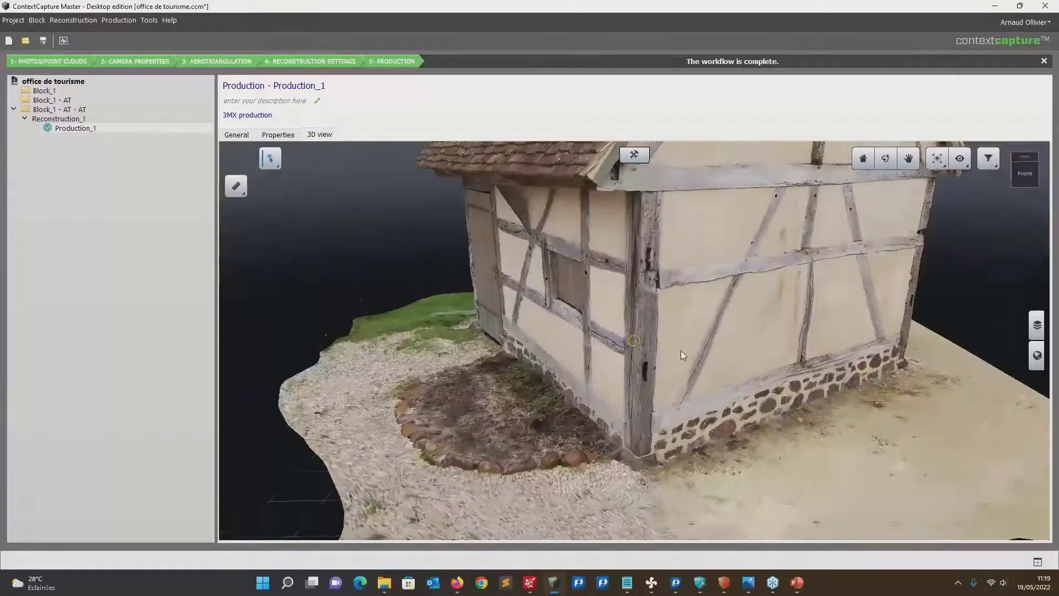
scroll(543, 349, up, 3)
drag(544, 349, 883, 377)
scroll(625, 342, up, 5)
scroll(723, 359, down, 10)
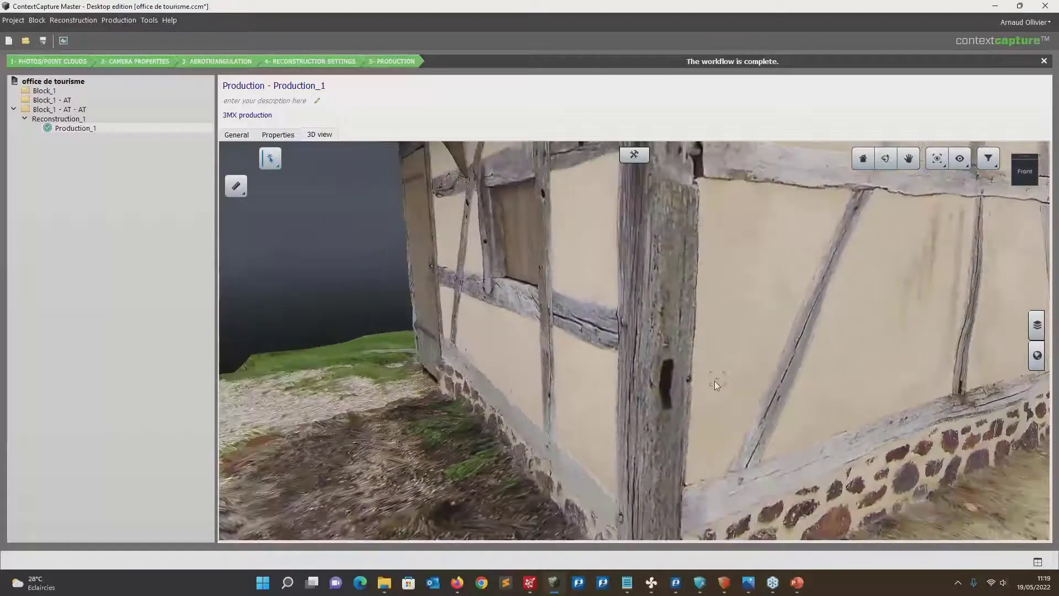
drag(712, 385, 690, 356)
scroll(648, 361, up, 5)
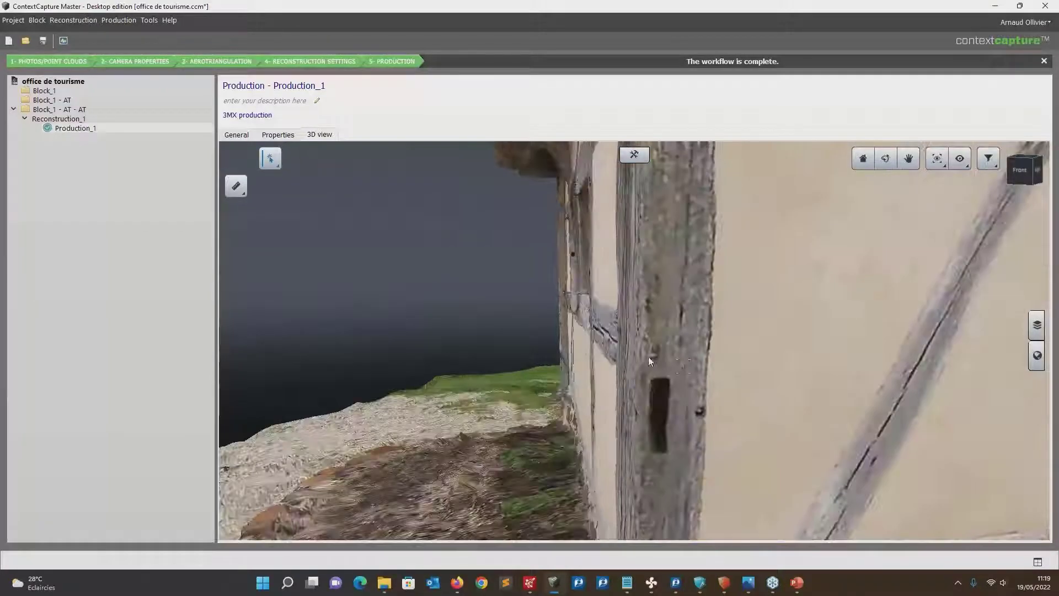
scroll(653, 355, down, 8)
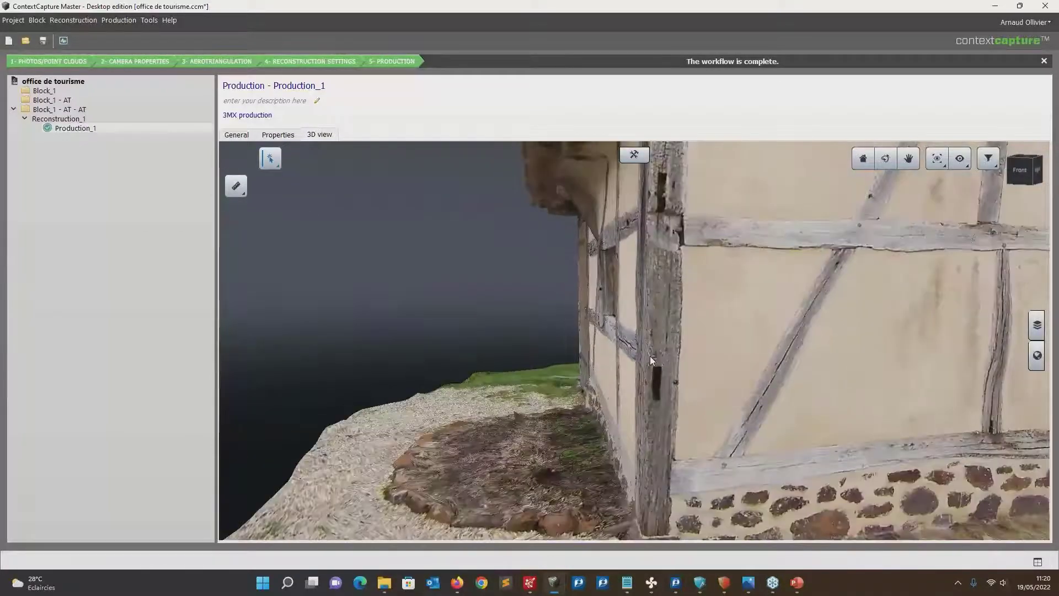
scroll(650, 356, down, 5)
drag(524, 371, 904, 379)
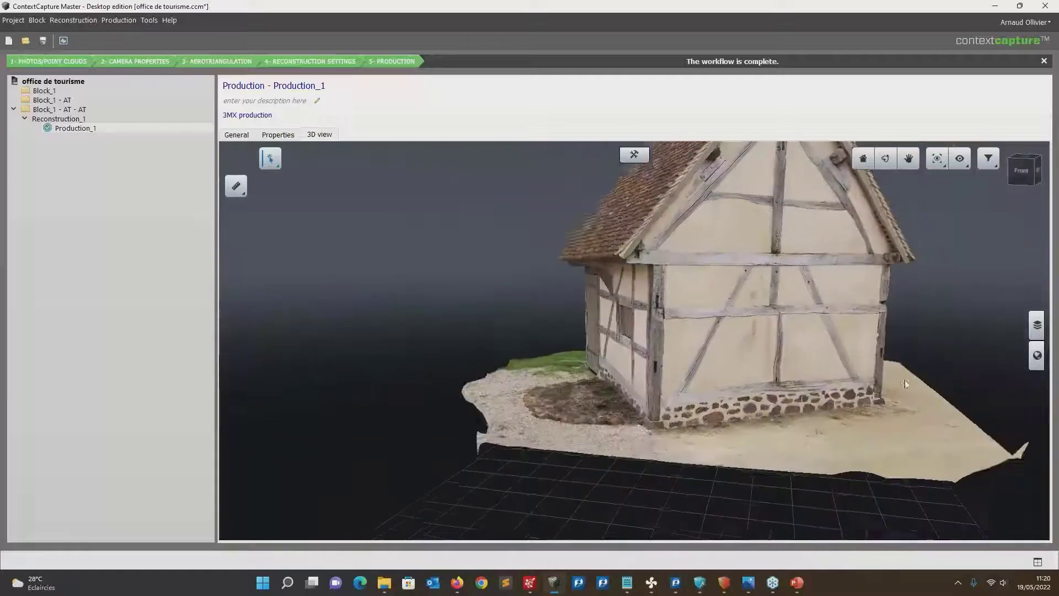
Define a new production of Reconstruction_1 with Export 3D point cloud as its purpose, keeping the default name Production_2
click(91, 129)
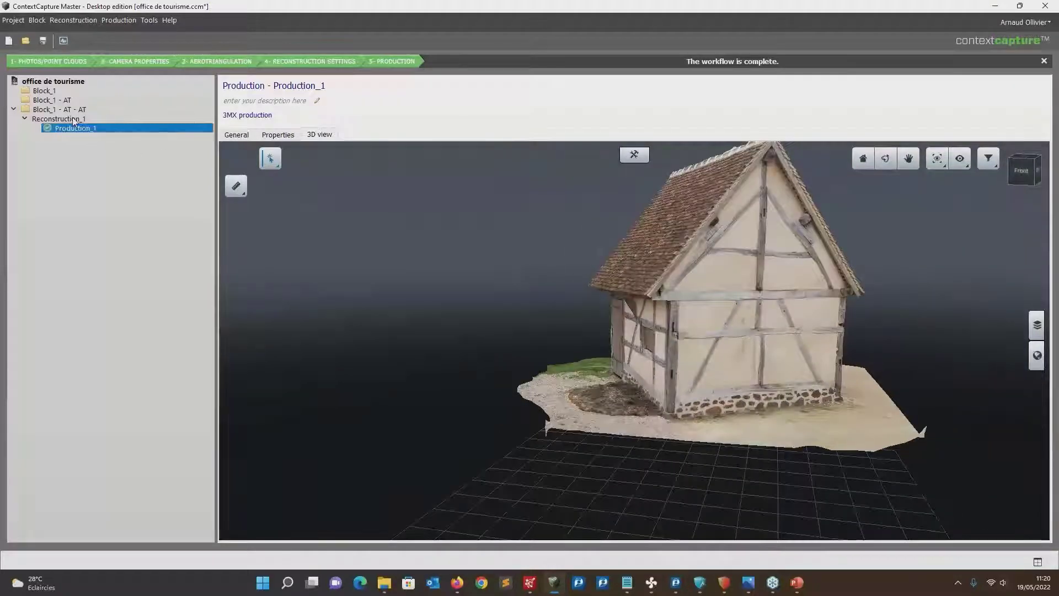
click(61, 119)
right_click(63, 119)
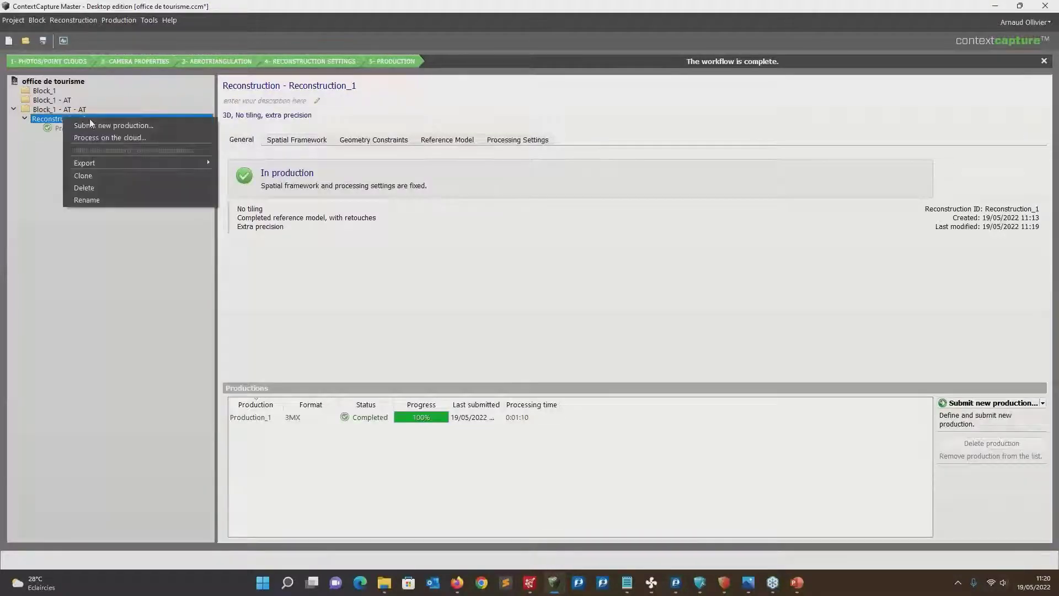
click(105, 125)
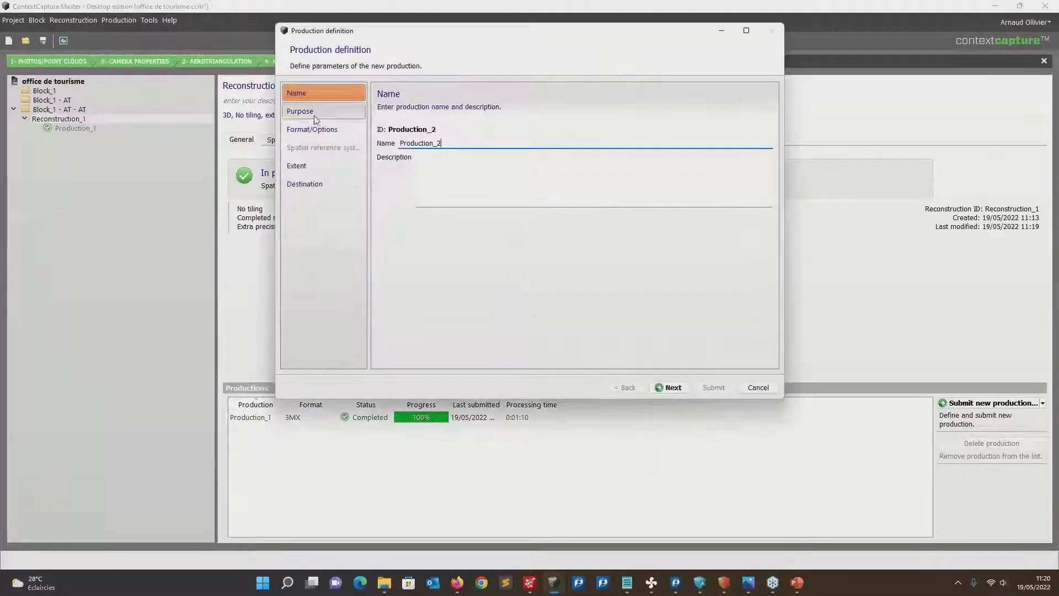
click(299, 111)
click(435, 176)
click(672, 388)
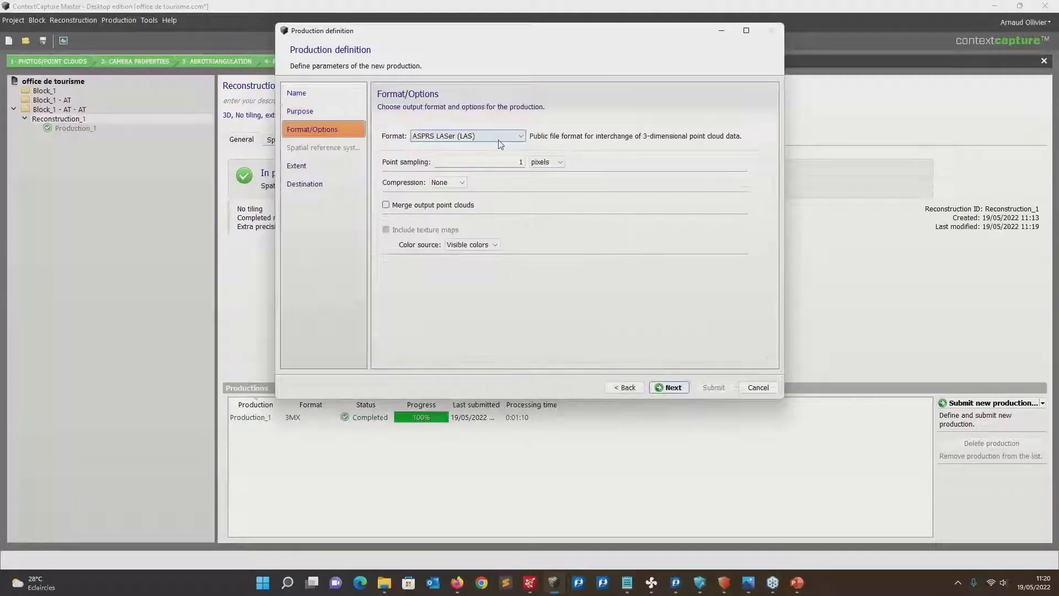
Set the LAS point sampling to 0.002 meters and submit the point cloud production with the default extent and destination
click(559, 162)
click(556, 184)
key(shift+Tab)
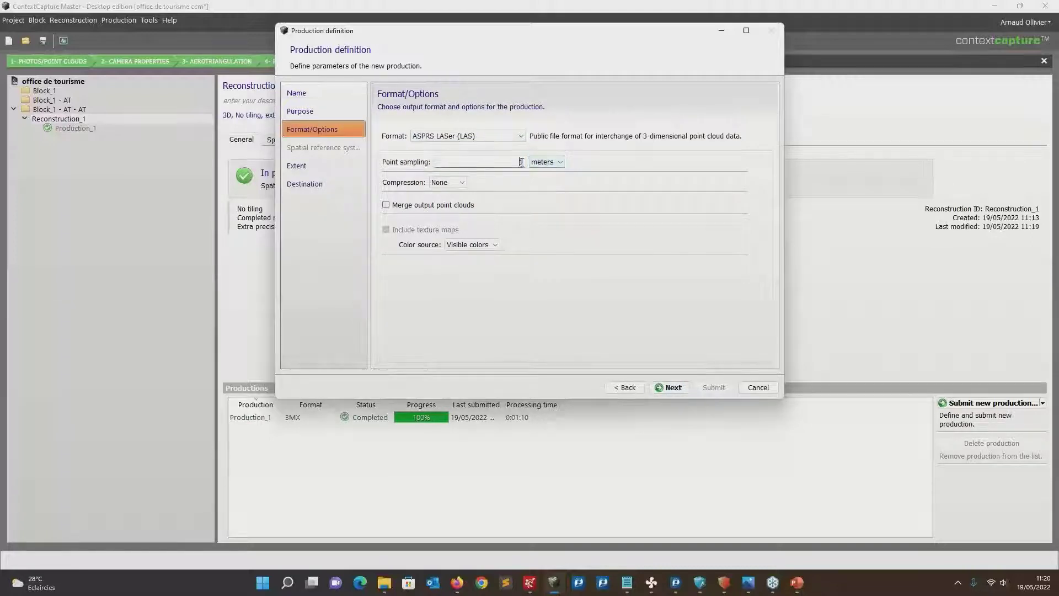
text(0.002)
click(672, 388)
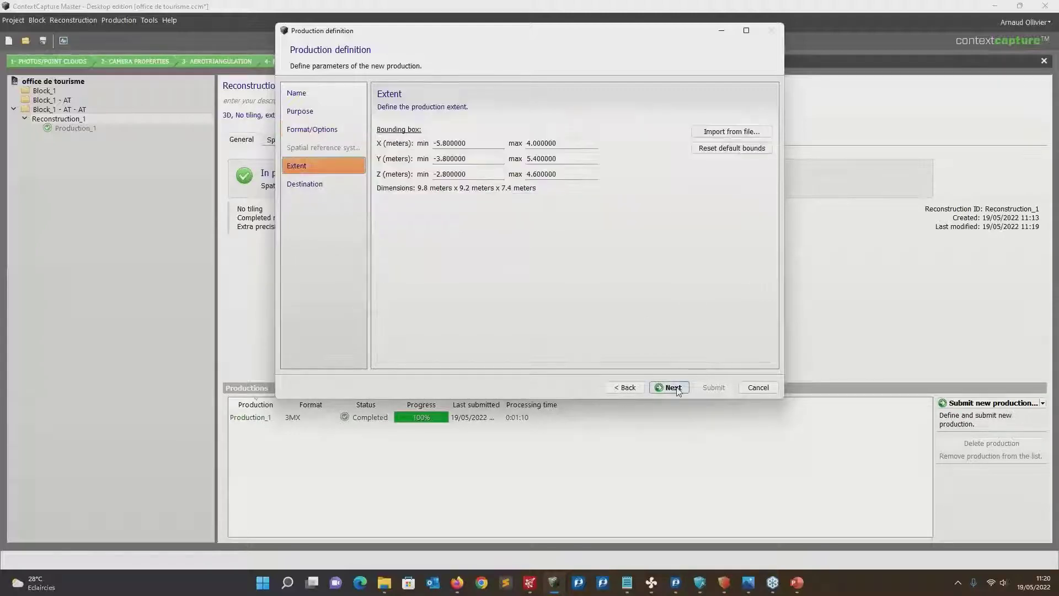
click(678, 388)
click(713, 387)
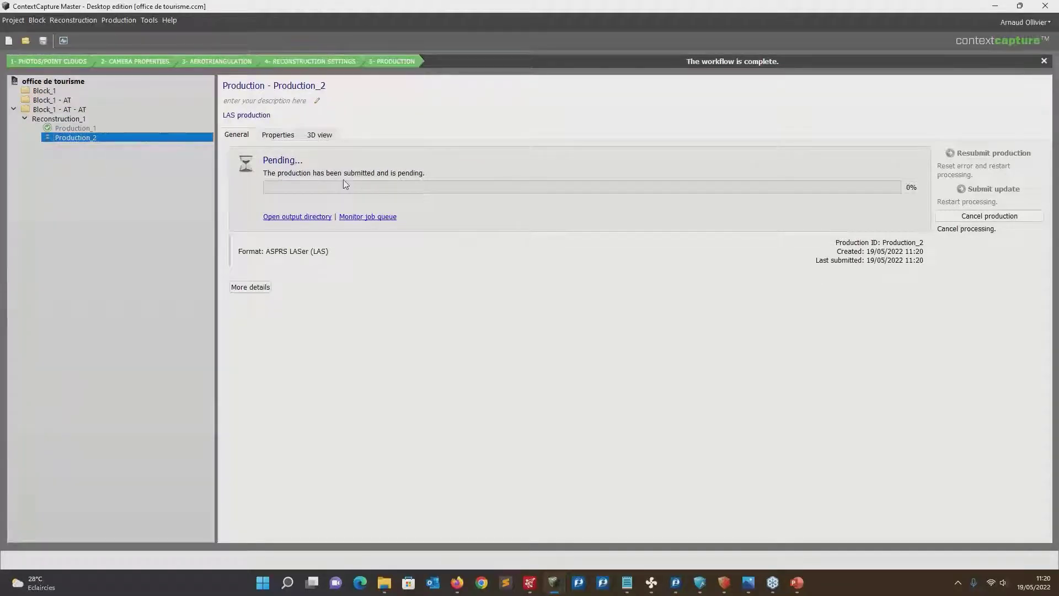
Define another new production of Reconstruction_1 with Export Orthophoto/DSM as its purpose
right_click(67, 120)
click(91, 126)
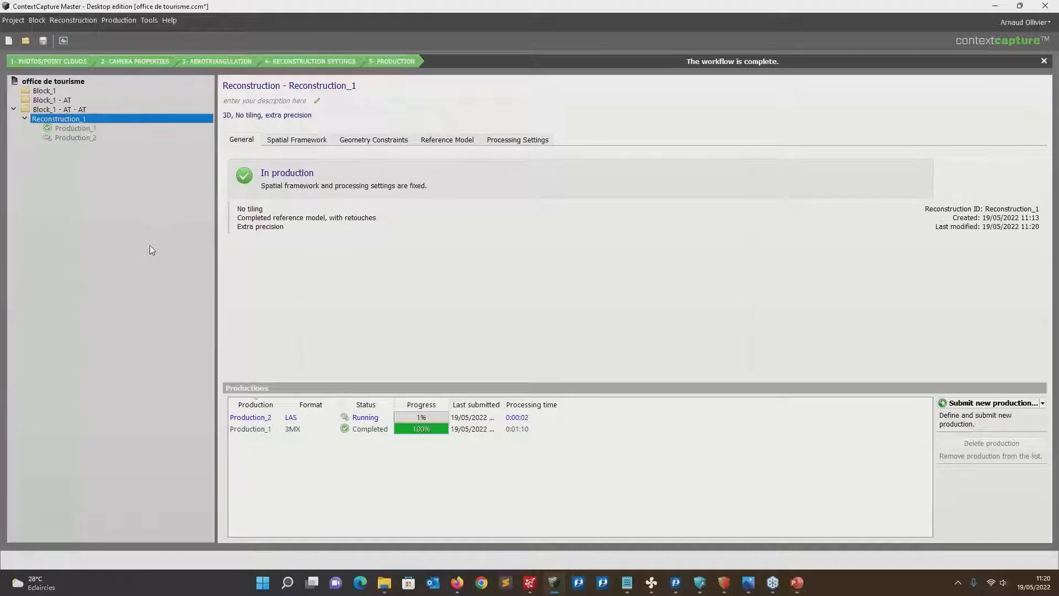
key(Return)
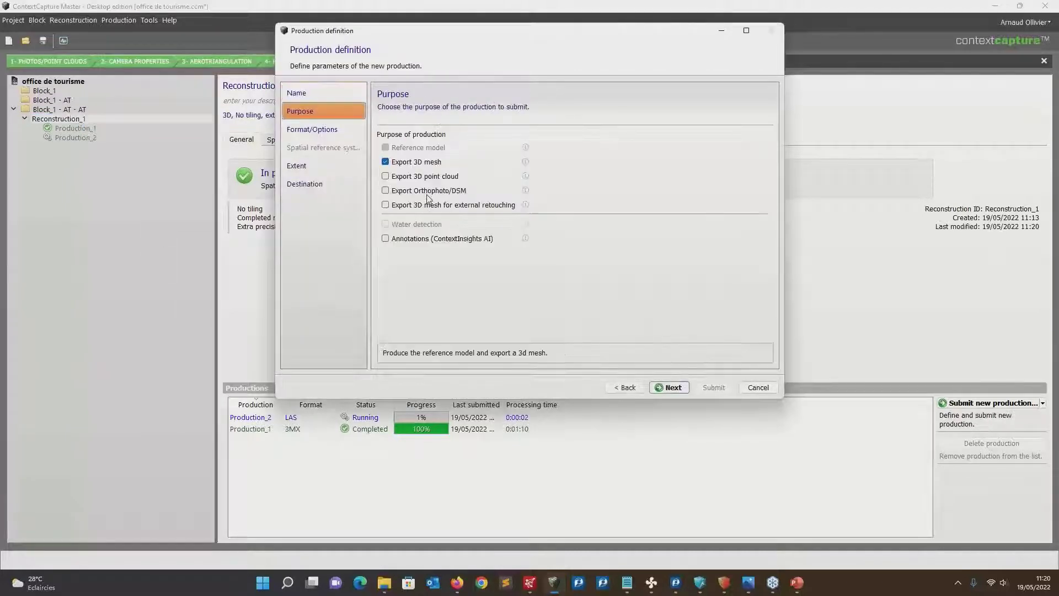
click(429, 191)
click(683, 390)
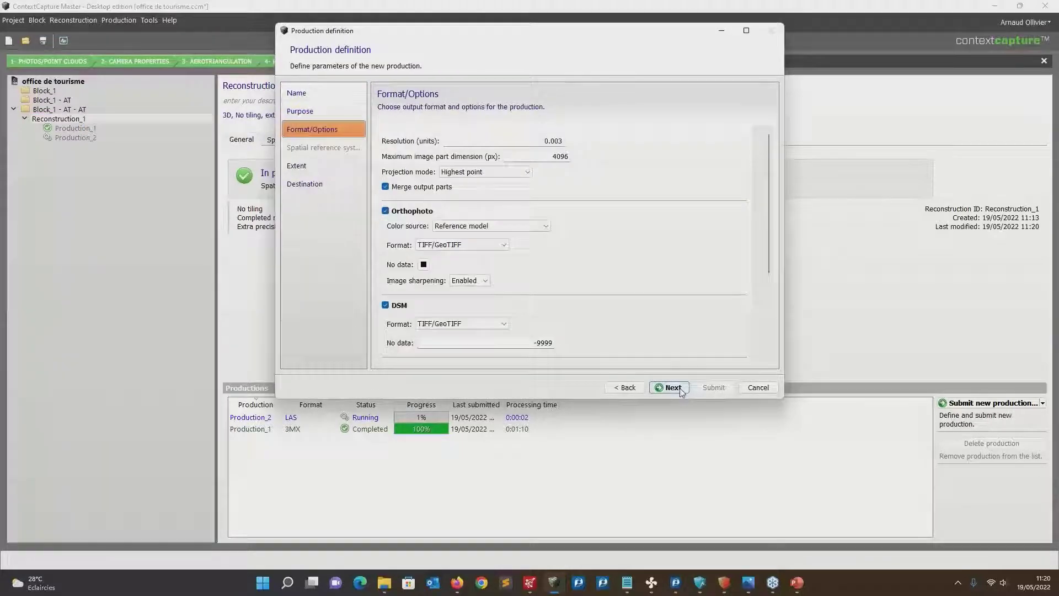
Choose Highest point as the projection mode for the orthophoto/DSM production, keeping the default resolution and TIFF/GeoTIFF formats
click(677, 388)
click(626, 387)
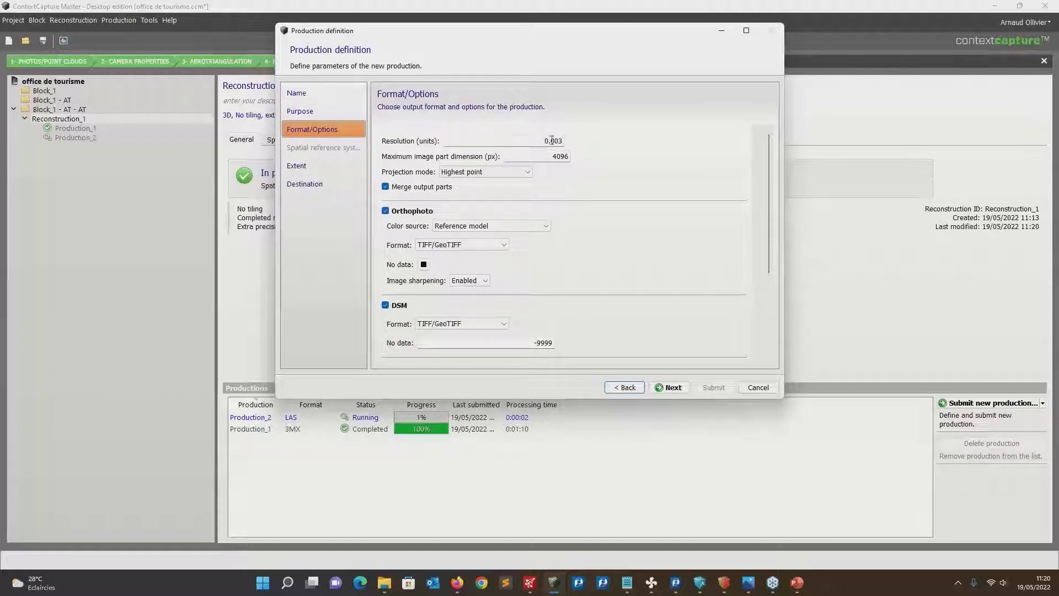
click(526, 172)
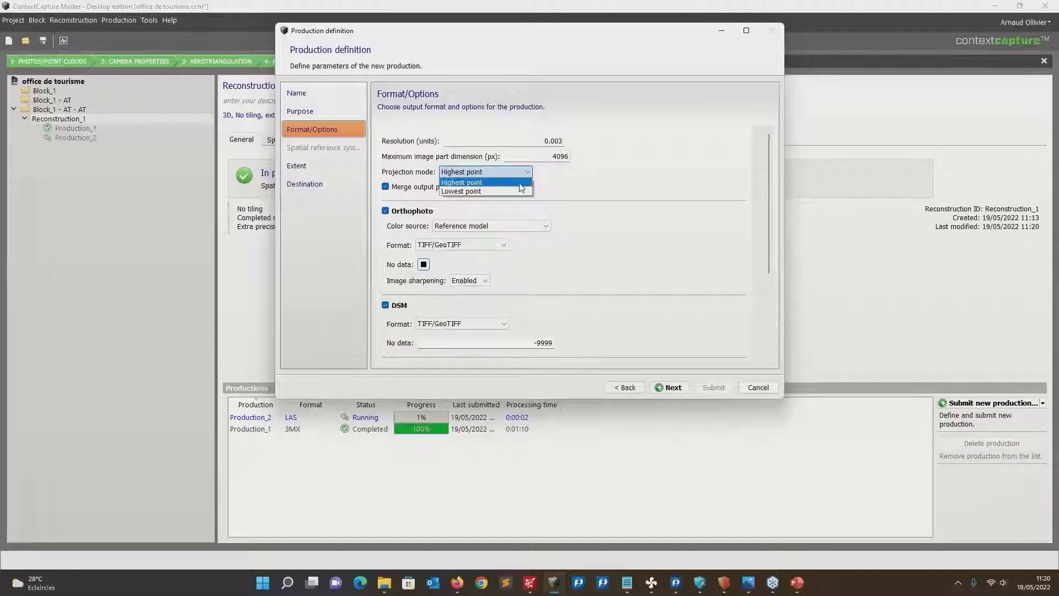
click(491, 183)
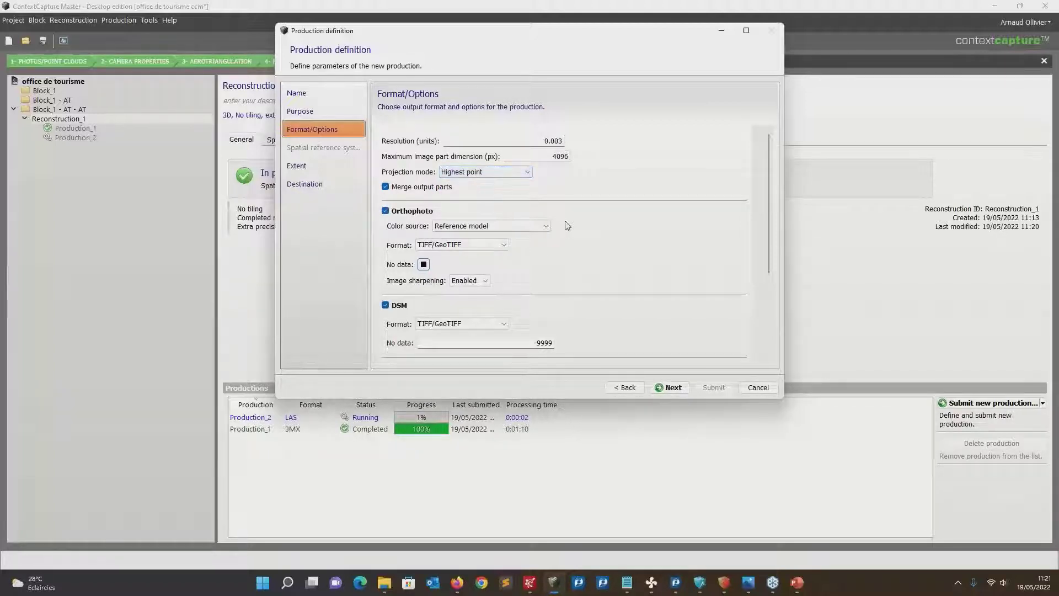
scroll(538, 260, down, 1)
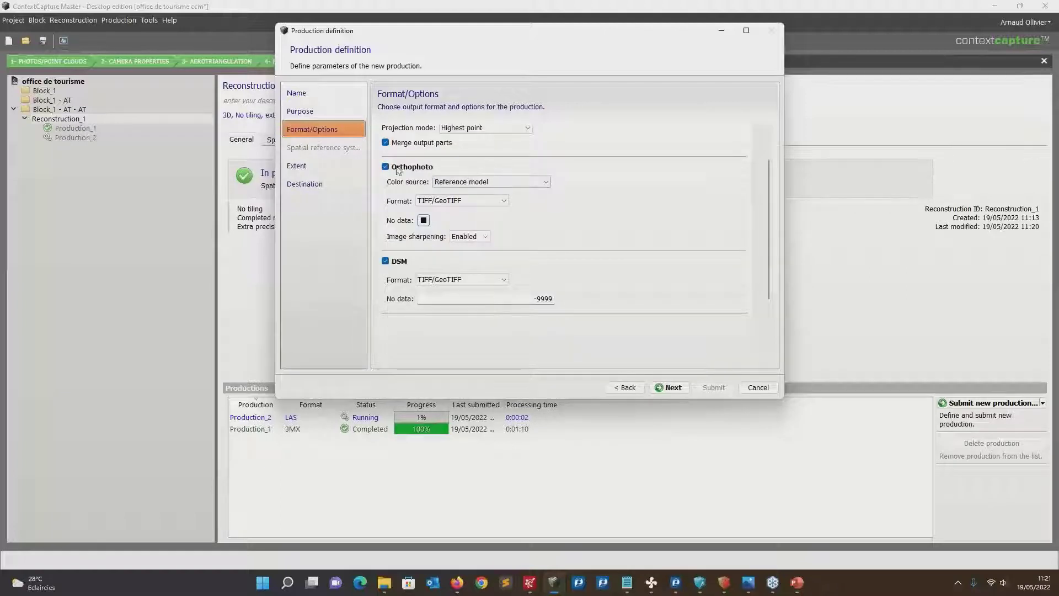
Submit the orthophoto/DSM production with the default bounding rectangle and output directory
click(672, 390)
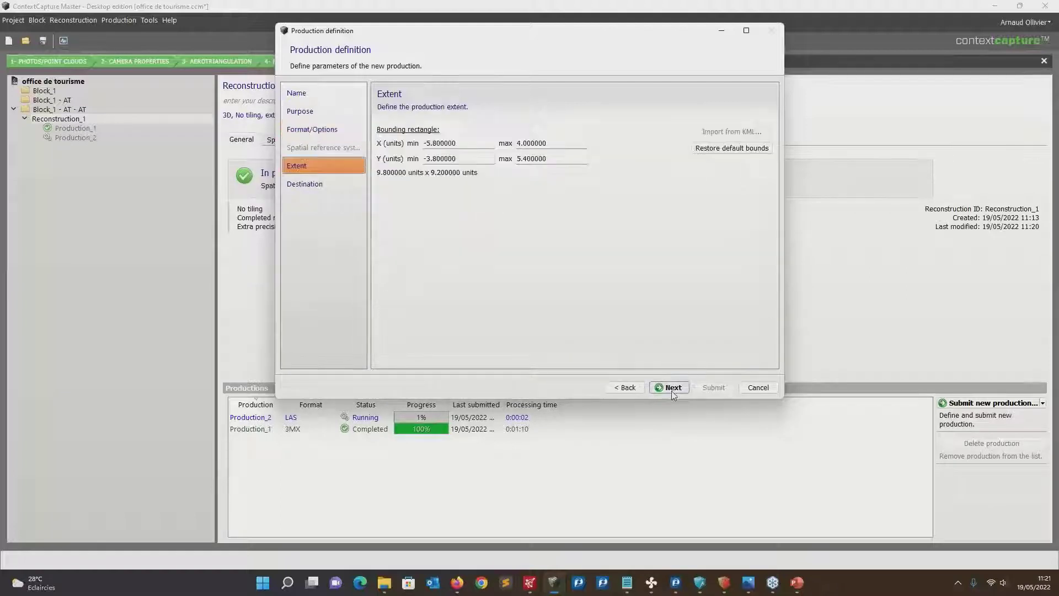
click(673, 388)
click(715, 387)
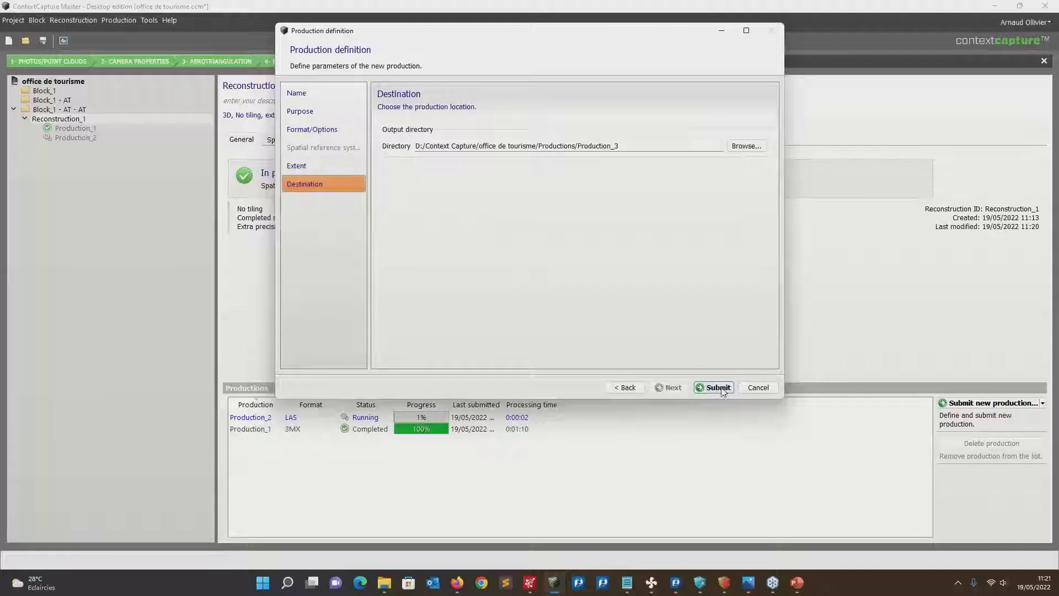